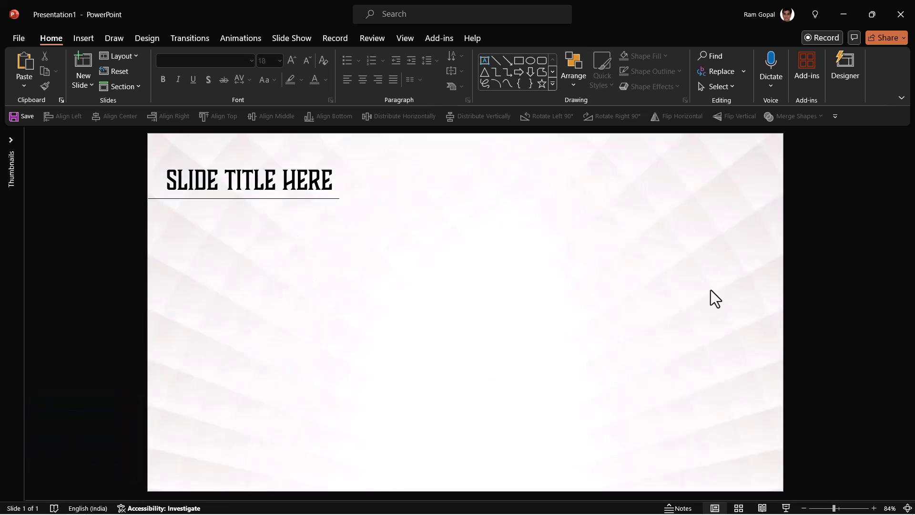
Draw a tall isosceles triangle near the slide centre and a circle just below it.
left_click(142, 506)
left_click(552, 83)
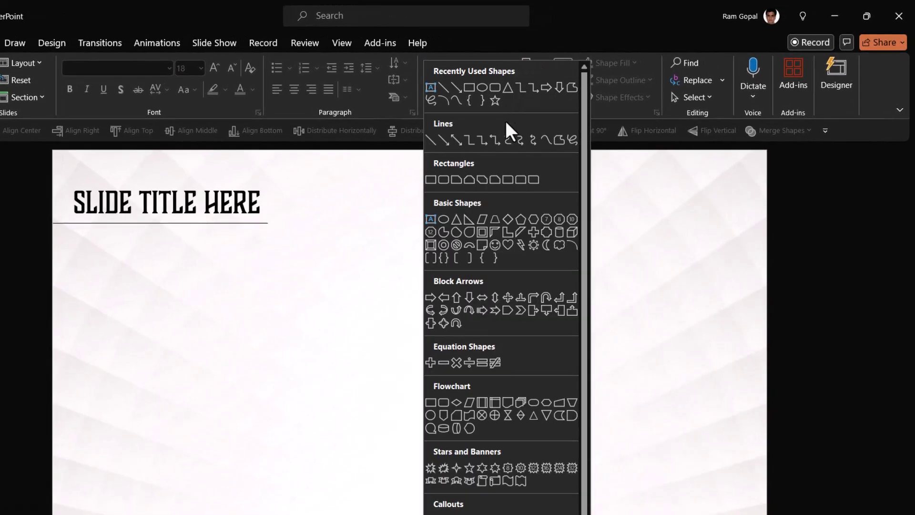
left_click(456, 221)
left_click_drag(411, 233, 479, 415)
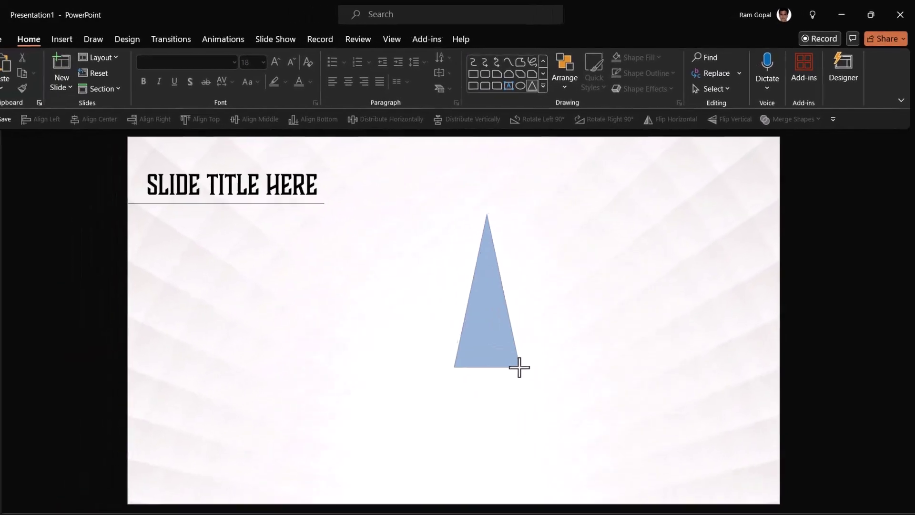
left_click_drag(526, 369, 527, 369)
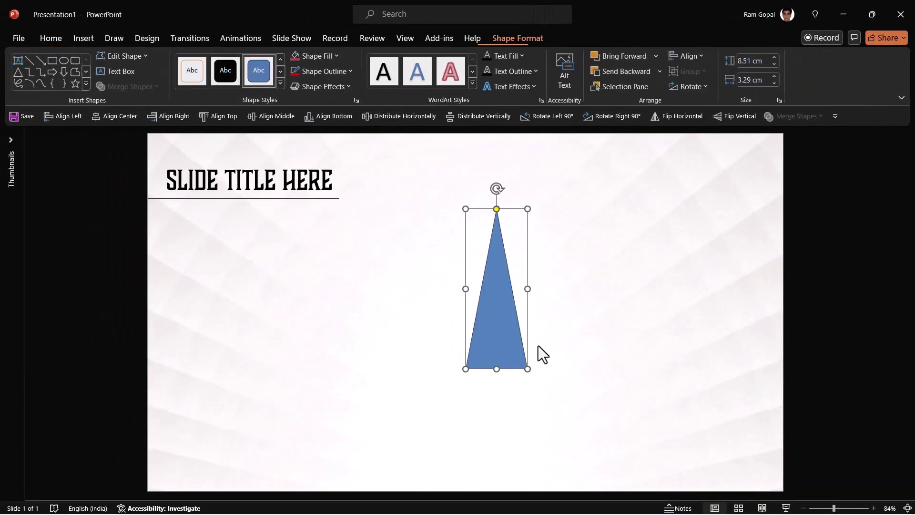
left_click(65, 61)
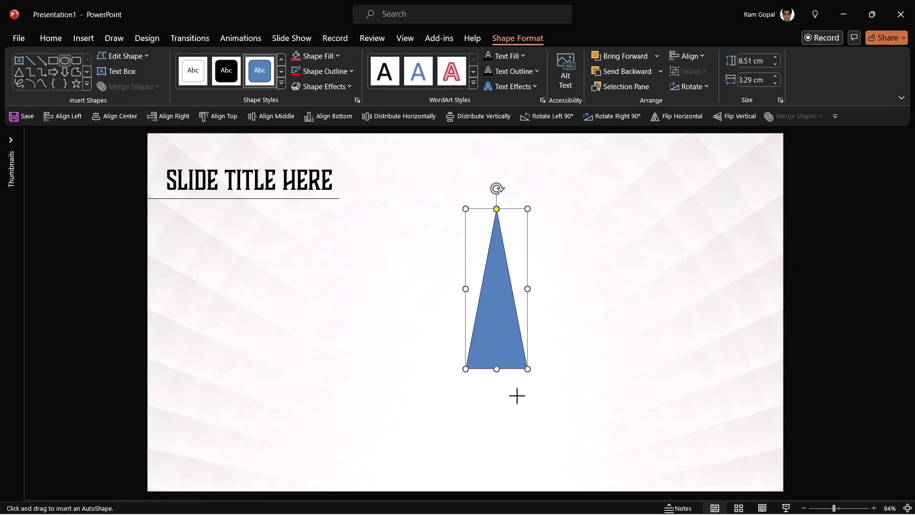
left_click_drag(465, 361, 530, 416)
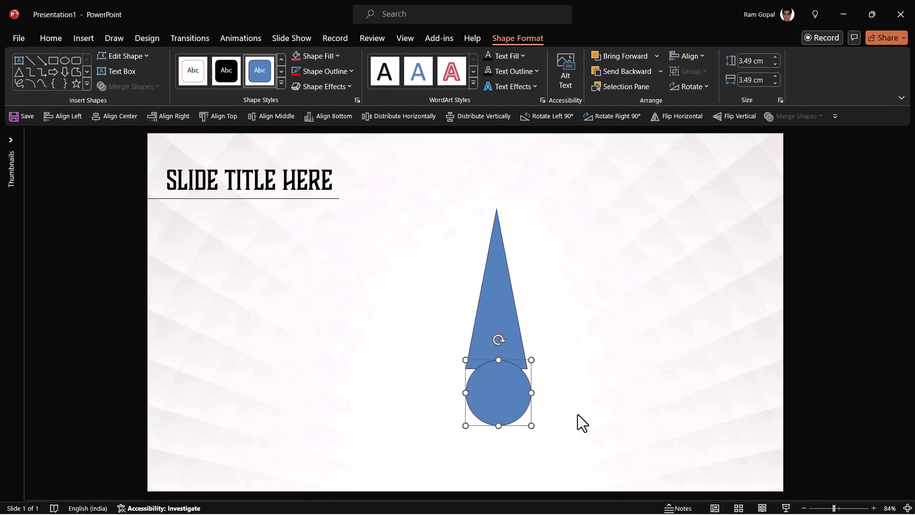
key("Escape")
Size the circle to 3.29 cm and nudge it up onto the triangle's base.
left_click(500, 298)
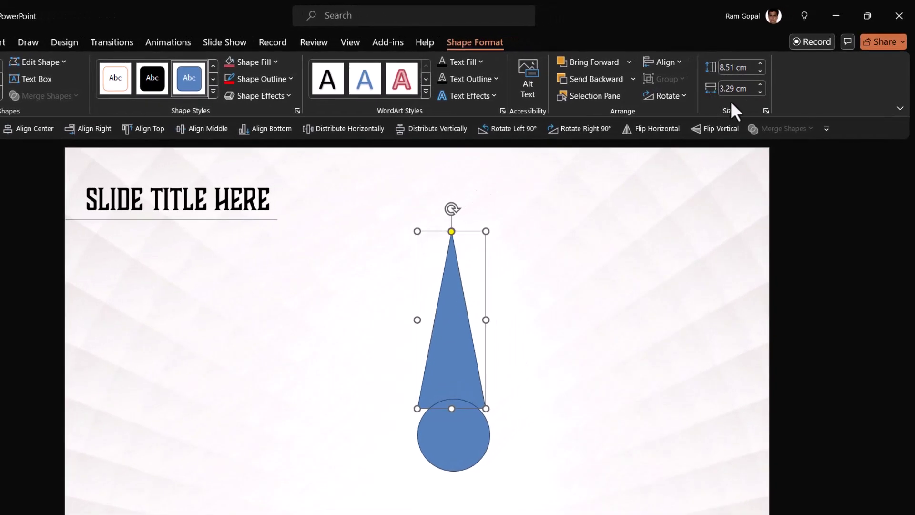
left_click(483, 433)
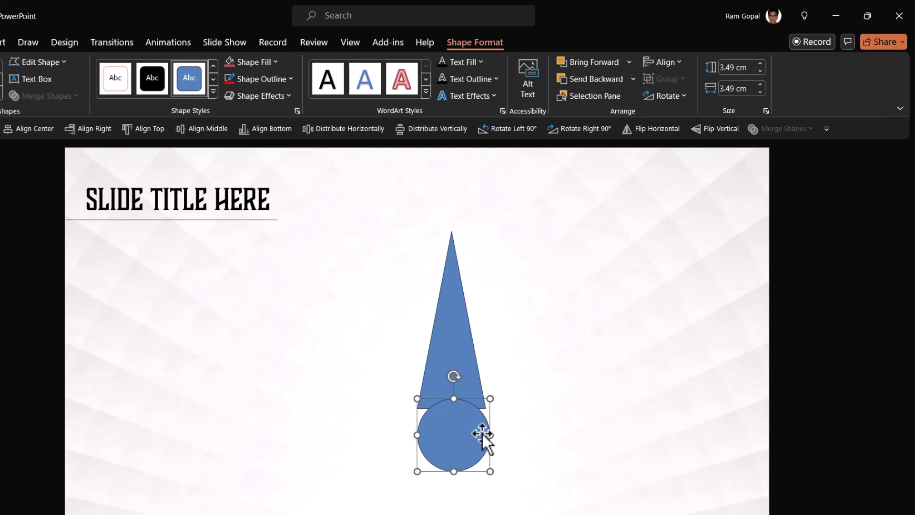
left_click(747, 90)
type("3.29")
key("Return")
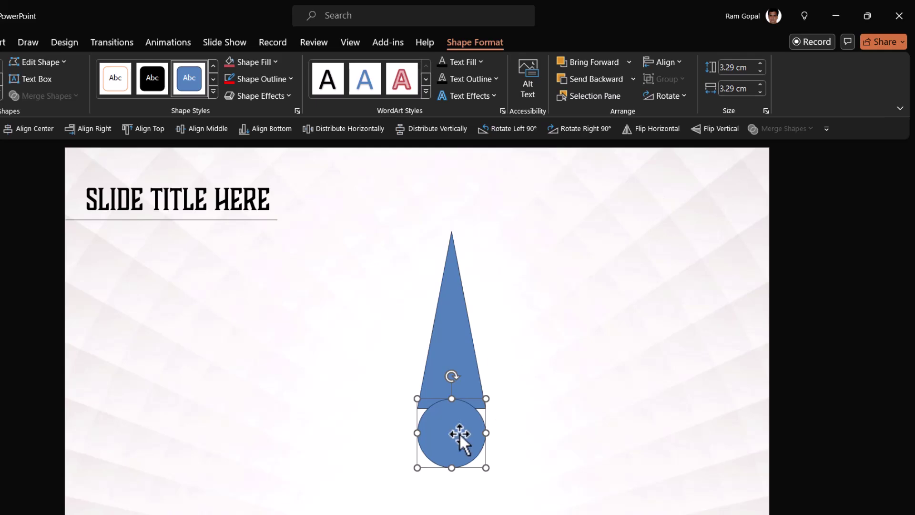
key("Up")
key("Up")
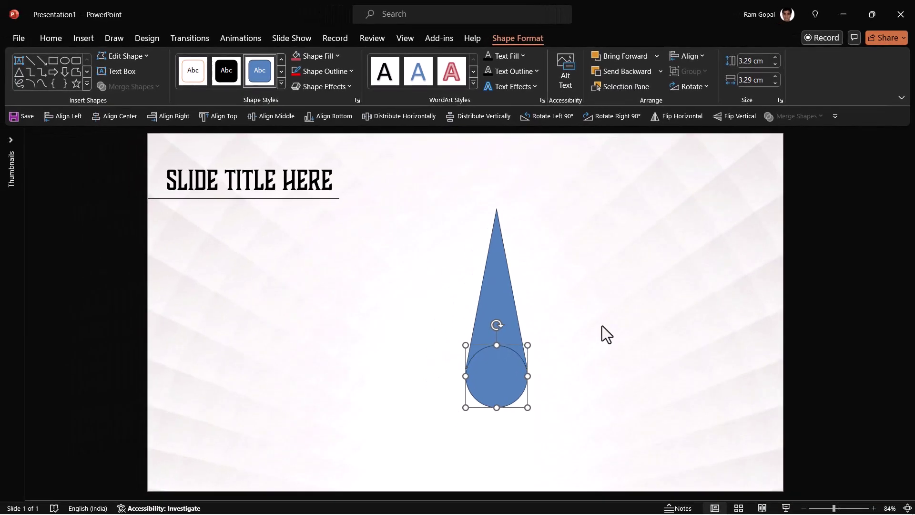
key("Up")
key("Up")
key("Up")
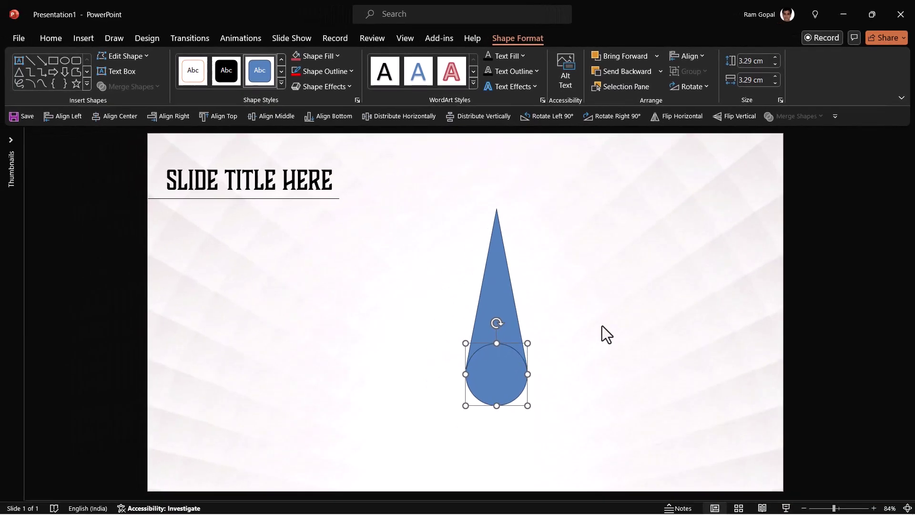
key("Left")
key("Left")
key("Right")
key("Right")
key("Up")
key("Up")
key("Up")
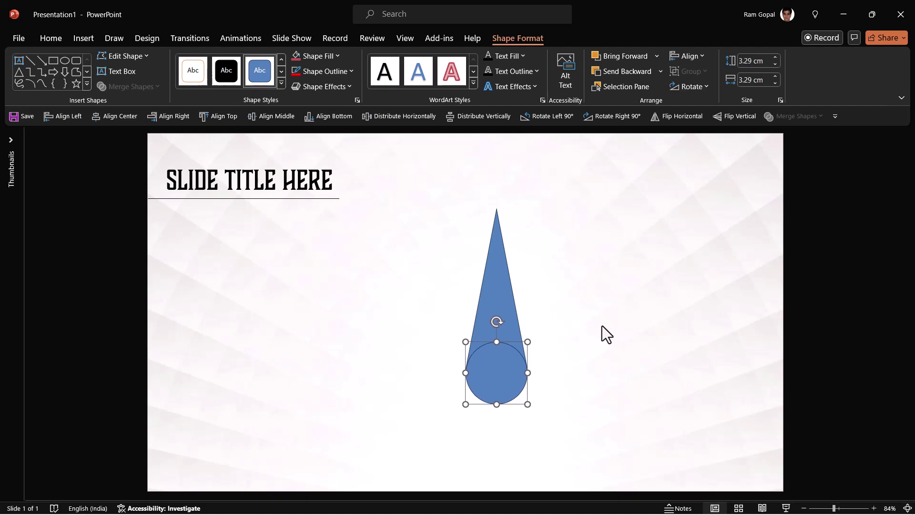
Remove the outlines from the triangle and circle, group them, and scale to 7.43 × 2.36 cm.
left_click(602, 325)
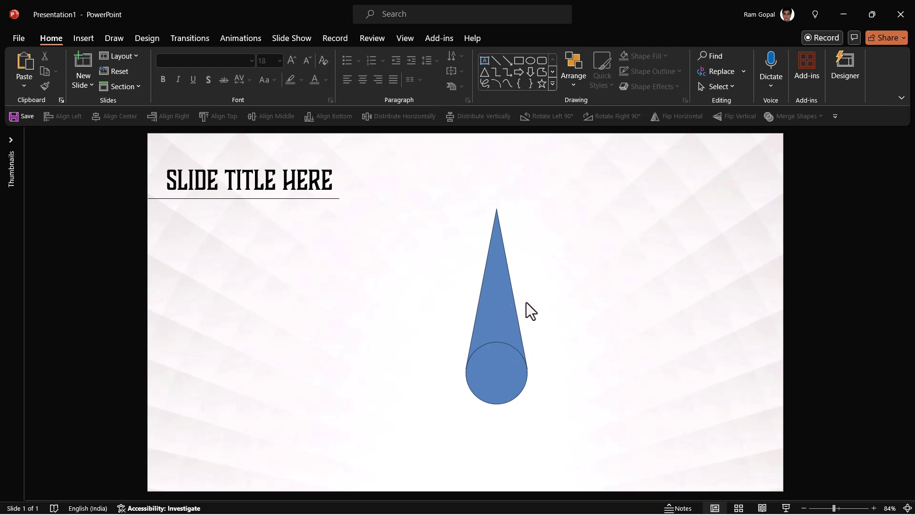
left_click(508, 327)
left_click(500, 380, "shift")
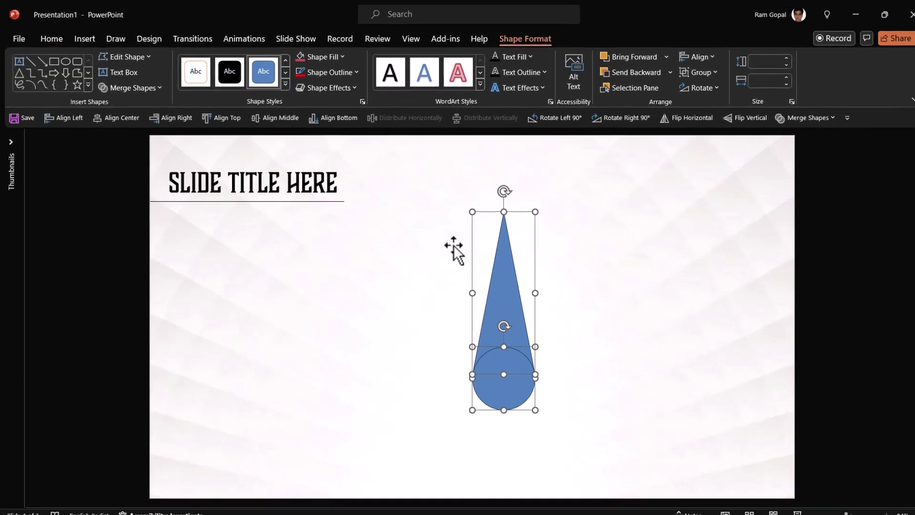
left_click(344, 73)
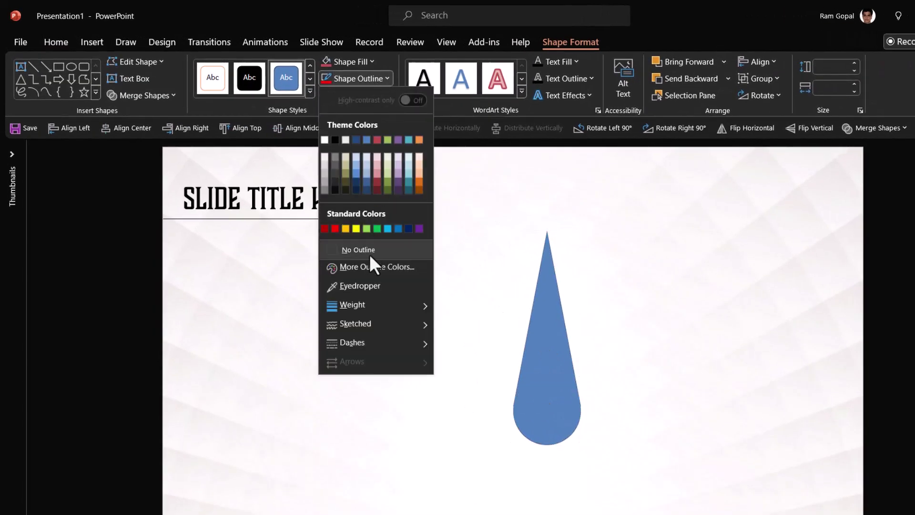
left_click(340, 236)
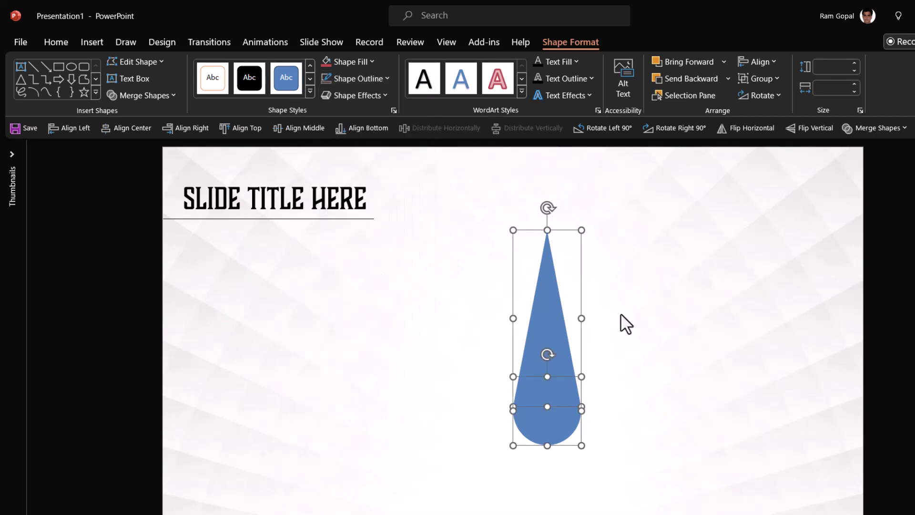
key("ctrl+g")
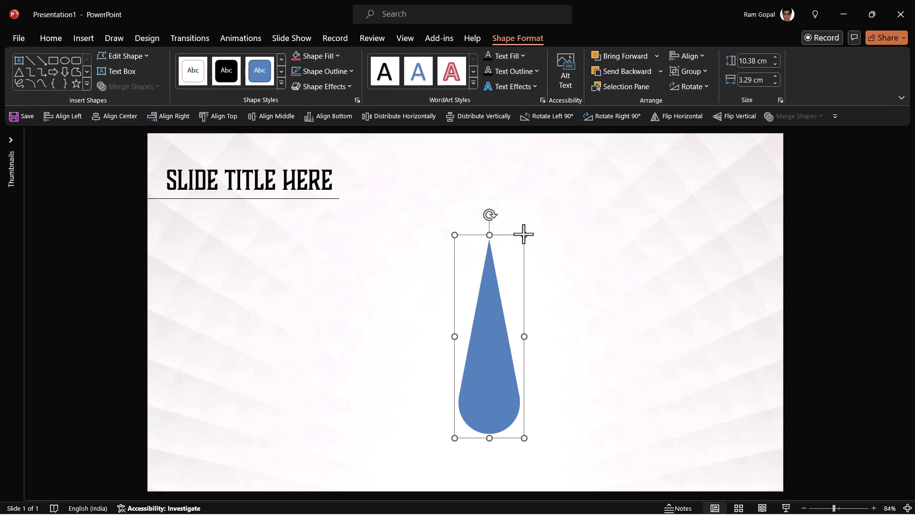
left_click_drag(524, 234, 496, 295)
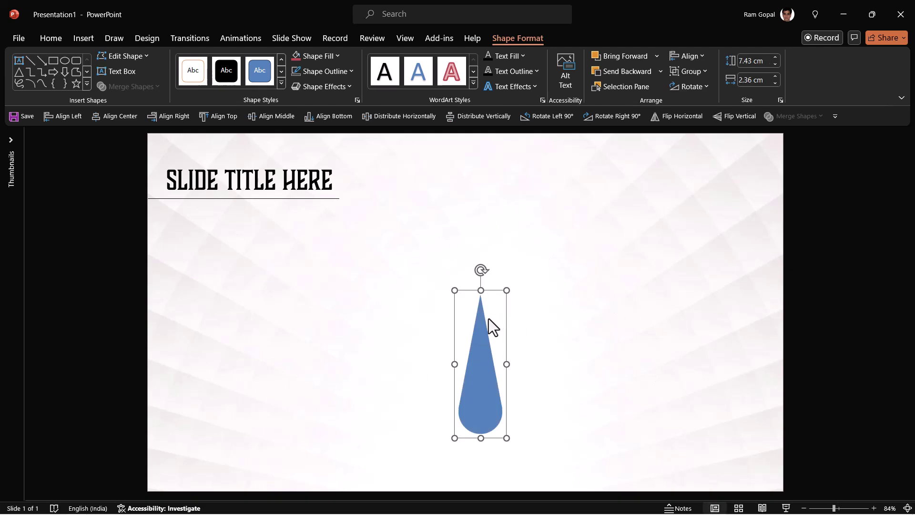
Rotate the teardrop 90° right, move it left, and place a horizontally flipped copy tip-to-tip.
left_click(614, 116)
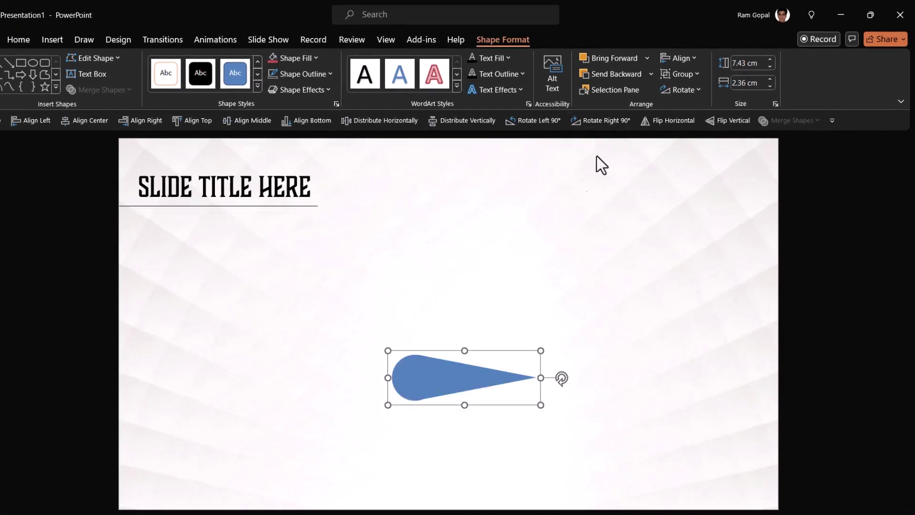
left_click_drag(438, 367, 306, 346)
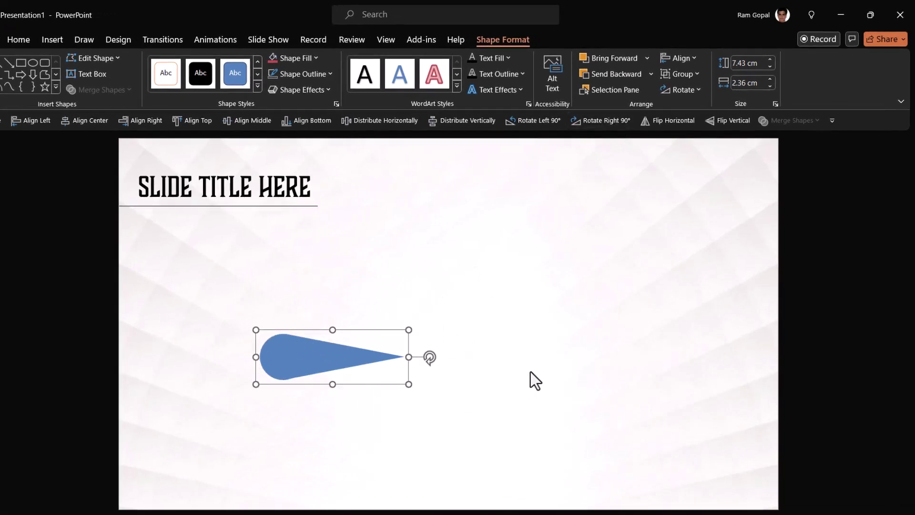
key("ctrl+d")
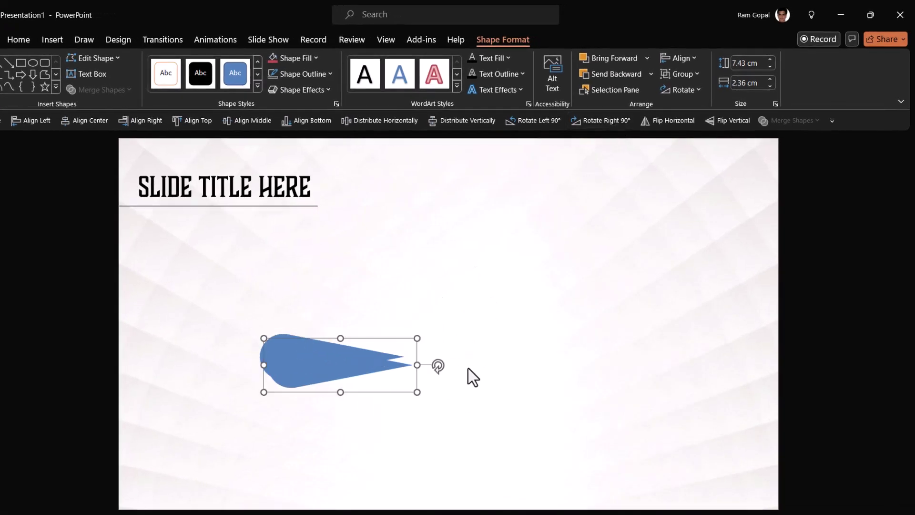
left_click(676, 121)
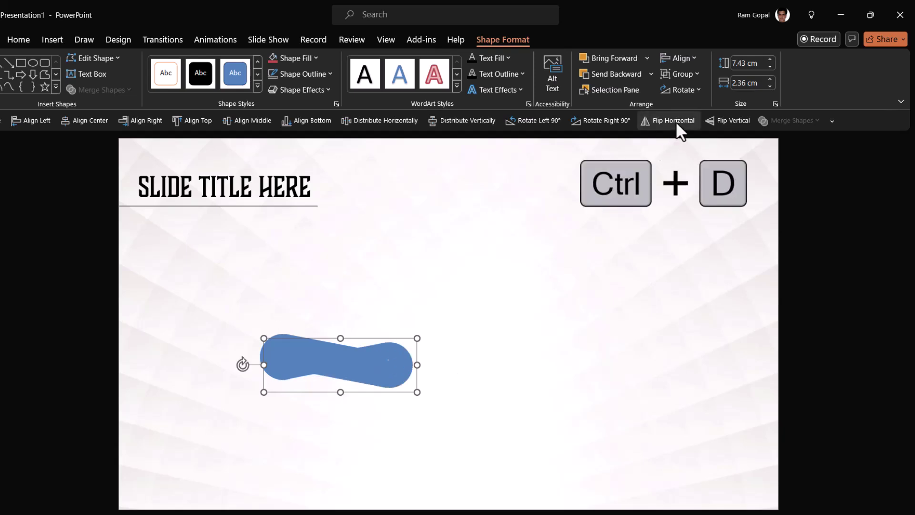
left_click_drag(367, 363, 502, 357)
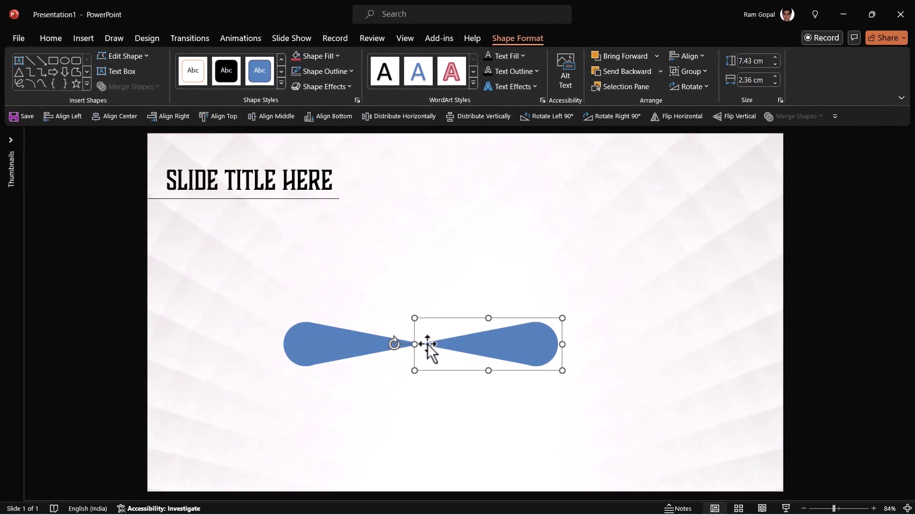
key("Escape")
left_click(527, 347)
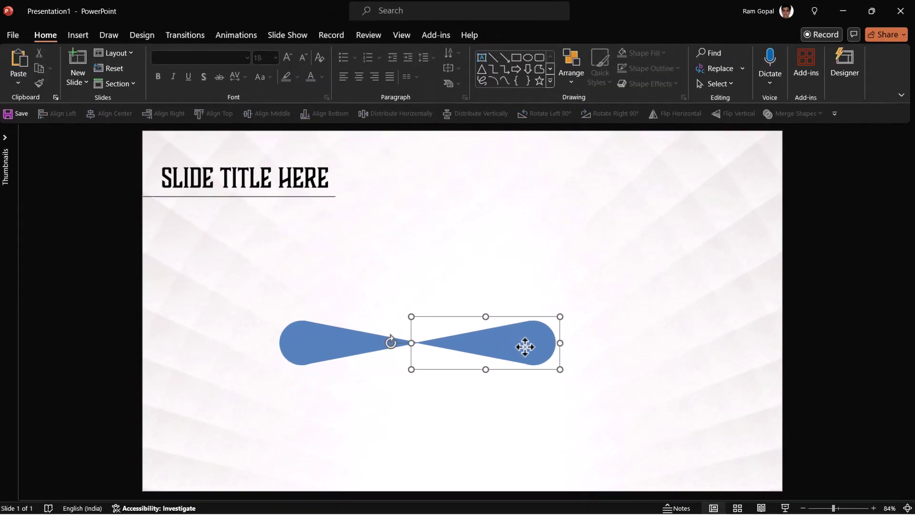
Give the right teardrop a solid fill at 100% transparency, then select both teardrops.
right_click(527, 348)
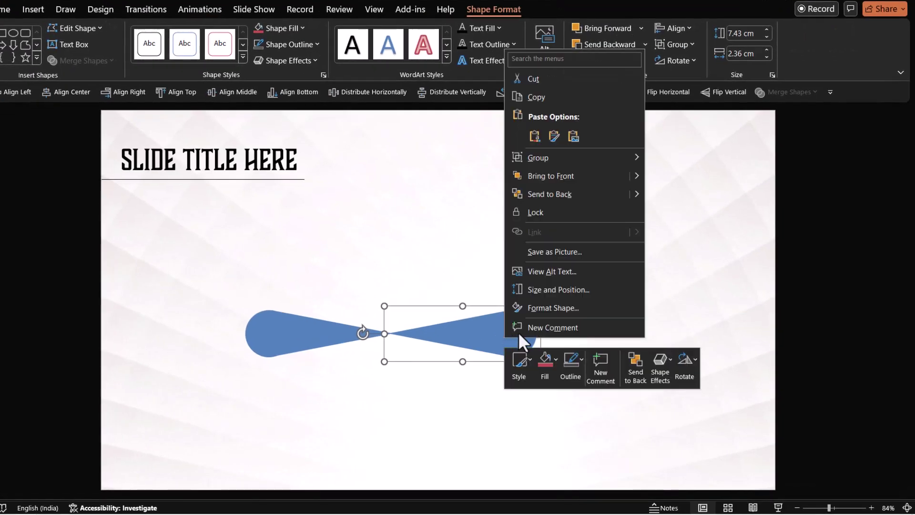
left_click(554, 306)
left_click(762, 189)
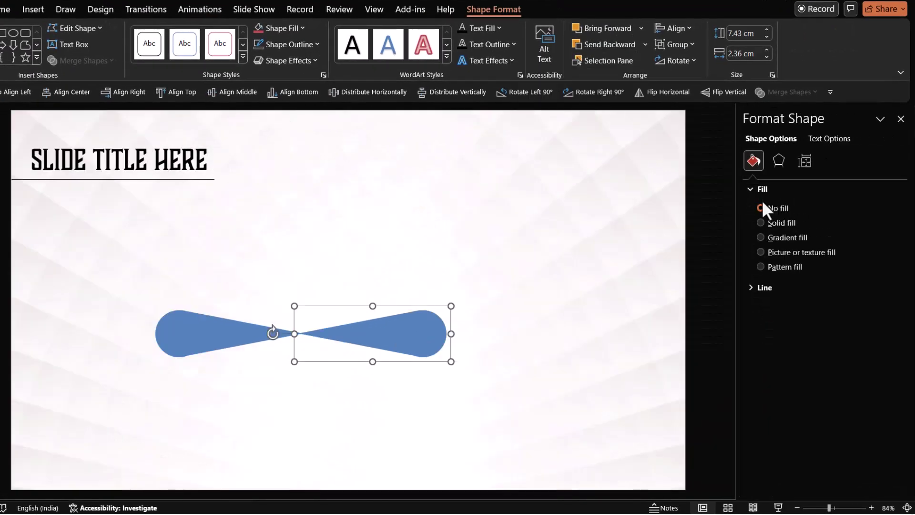
left_click(776, 222)
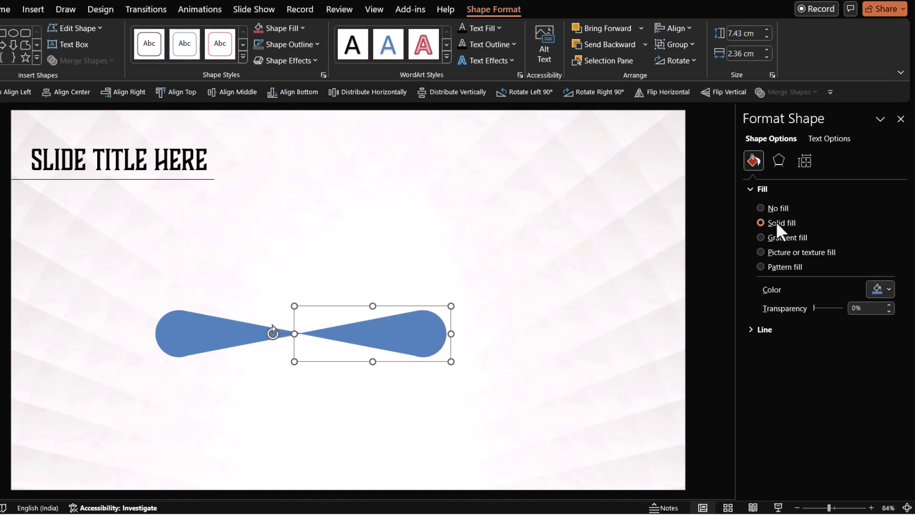
left_click_drag(813, 308, 861, 307)
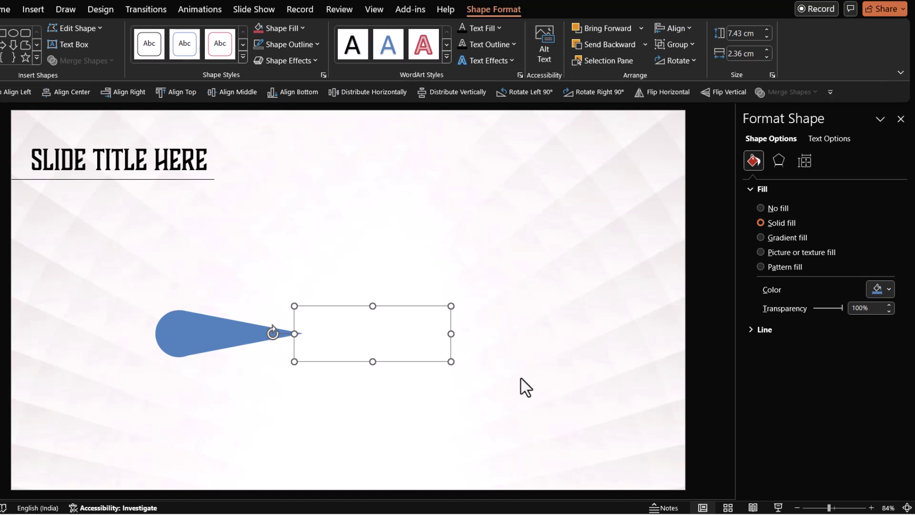
left_click_drag(536, 403, 38, 268)
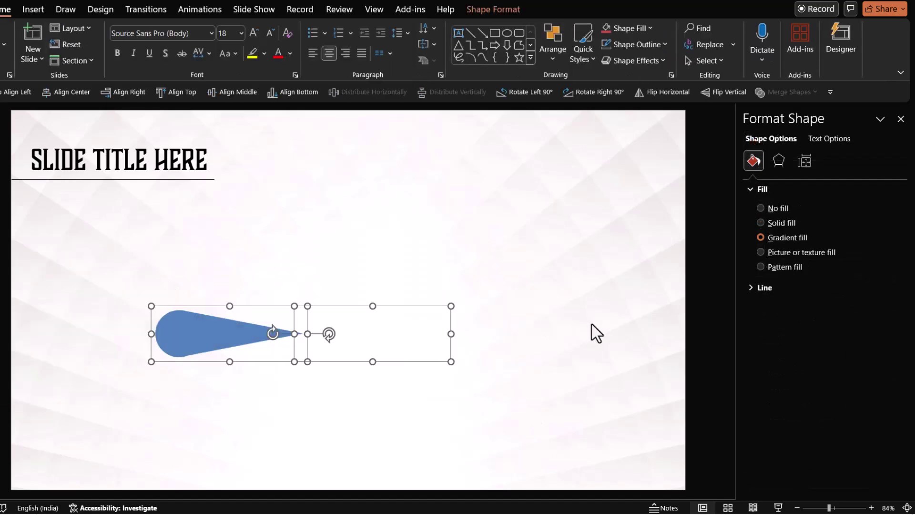
Group the visible teardrop with its transparent mirrored copy.
key("ctrl+g")
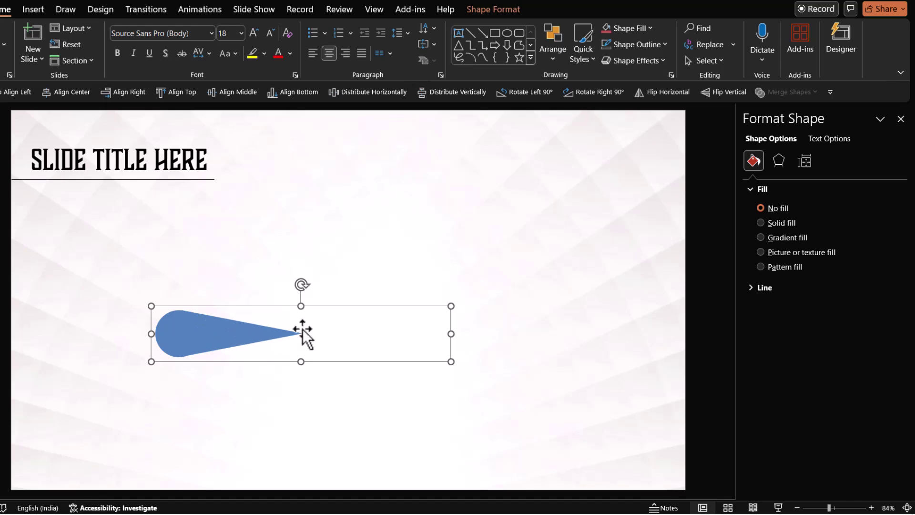
left_click_drag(301, 285, 369, 288)
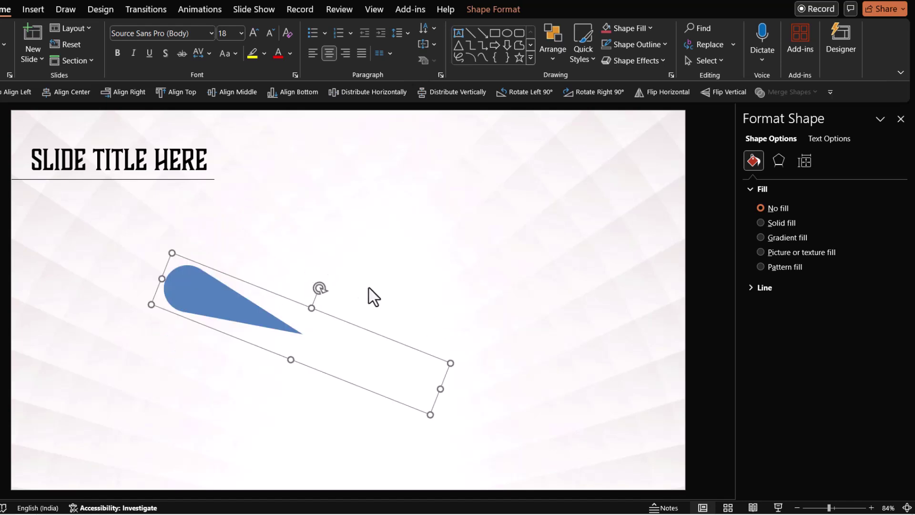
key("ctrl+z")
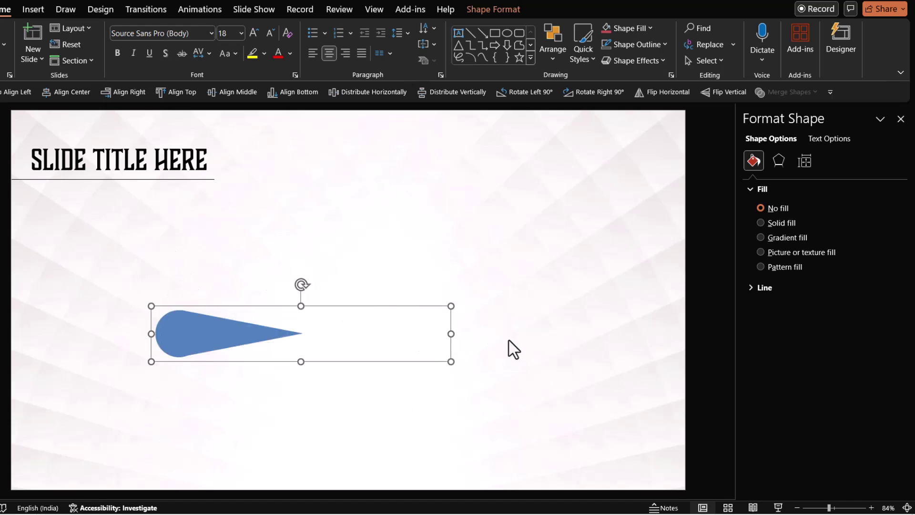
Move the group lower and duplicate it upward into a column of five teardrops.
left_click_drag(370, 310, 369, 344)
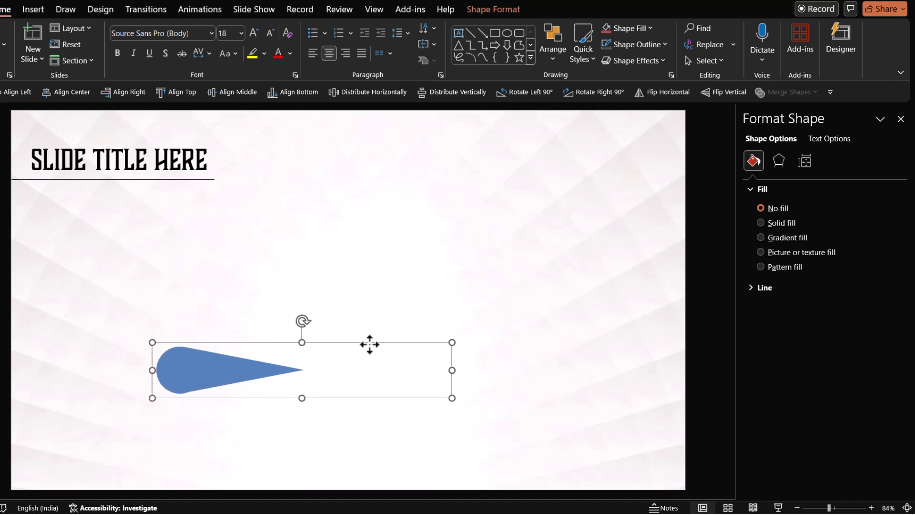
key("ctrl+d")
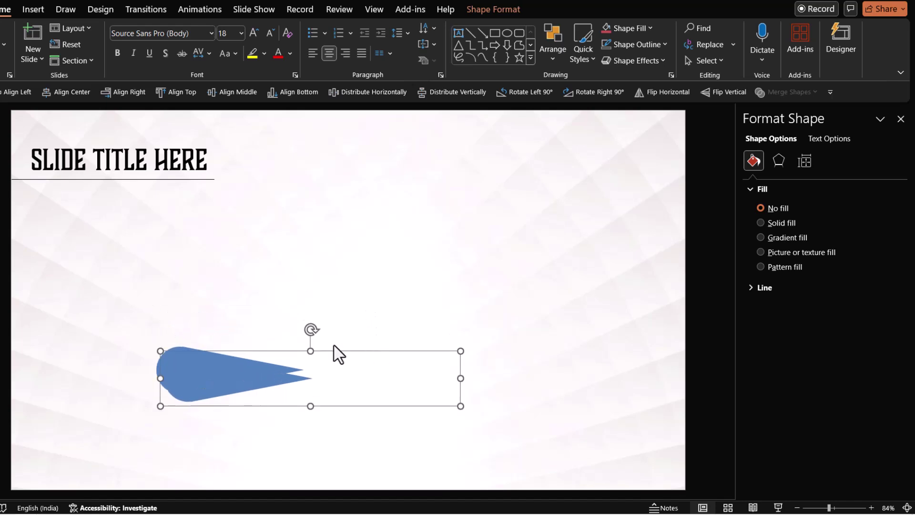
left_click_drag(333, 350, 329, 289)
key("ctrl+d")
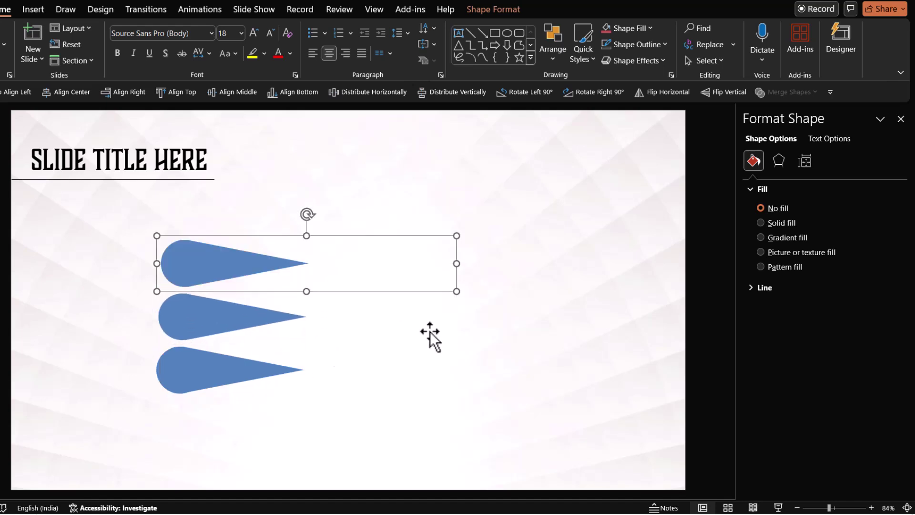
key("ctrl+d")
key("ctrl+d")
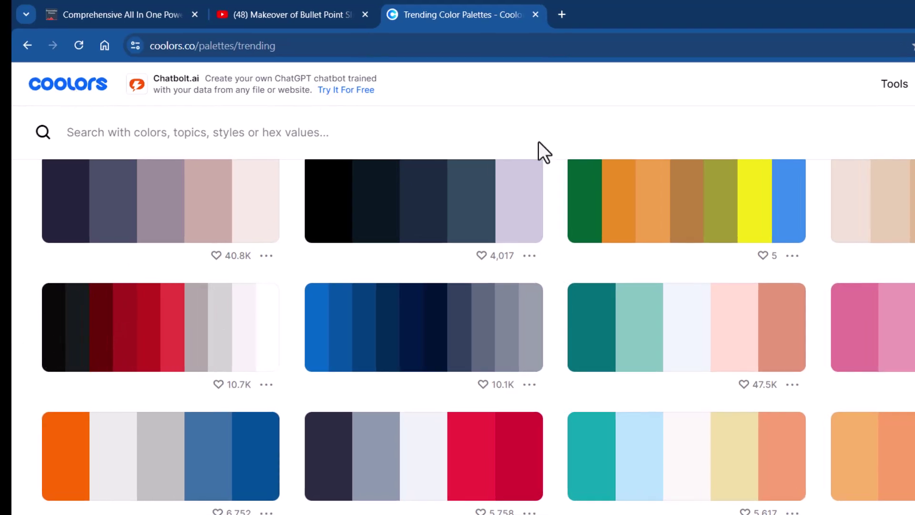
Snip the black-to-red palette from the Coolors trending page using Win+Shift+S.
key("super+shift+s")
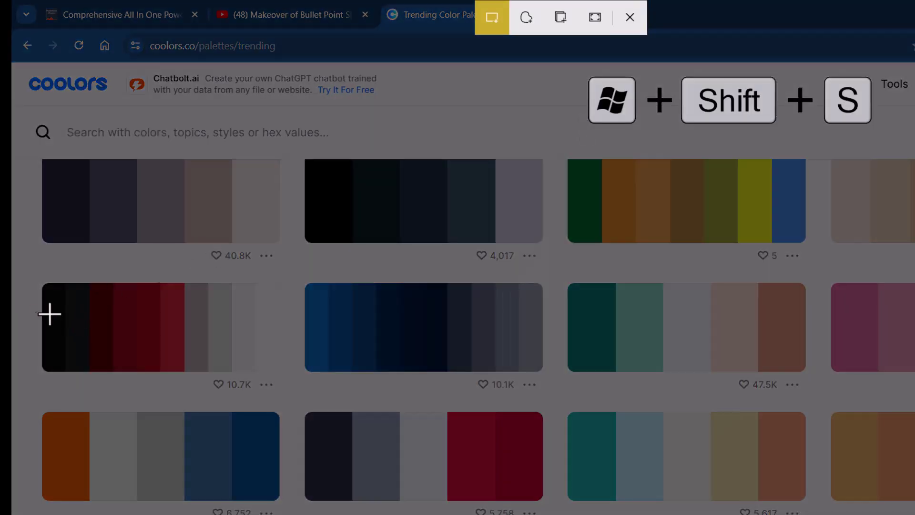
left_click_drag(30, 302, 208, 341)
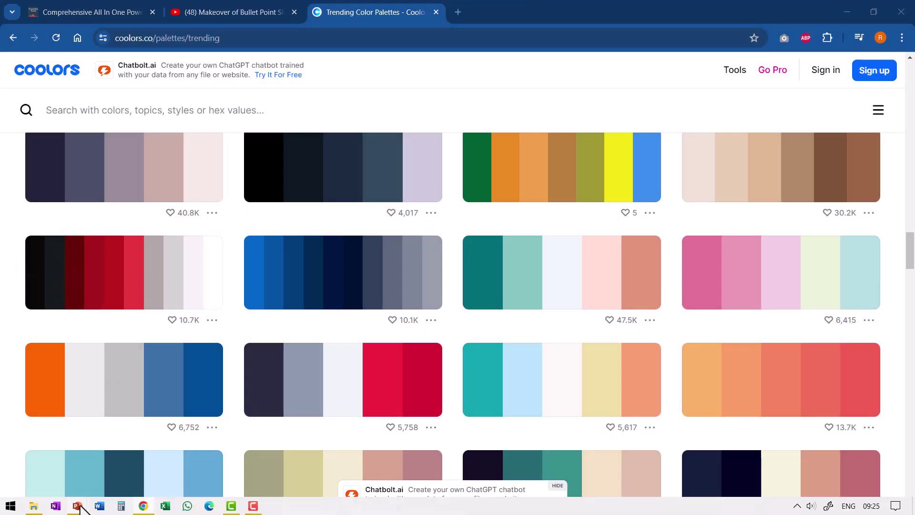
Paste the palette snip onto the slide and place it at the upper right.
mouse_move(77, 505)
left_click(148, 478)
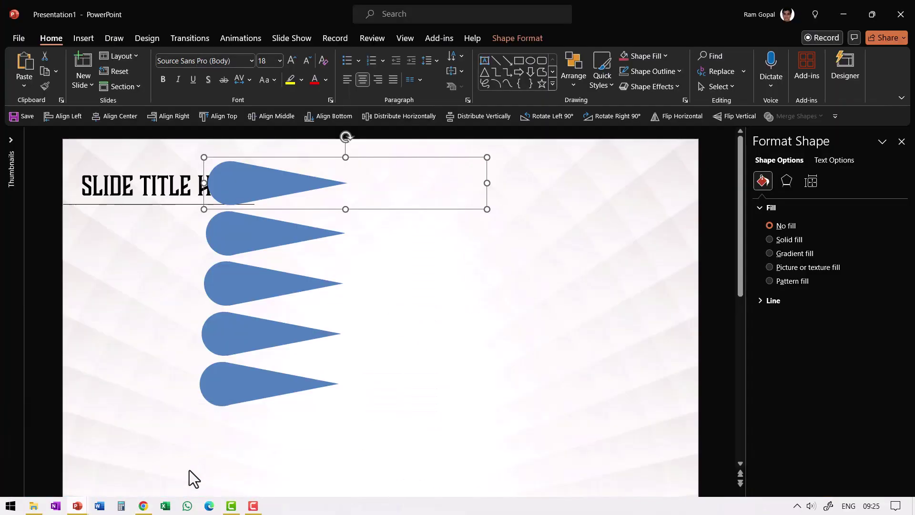
right_click(577, 279)
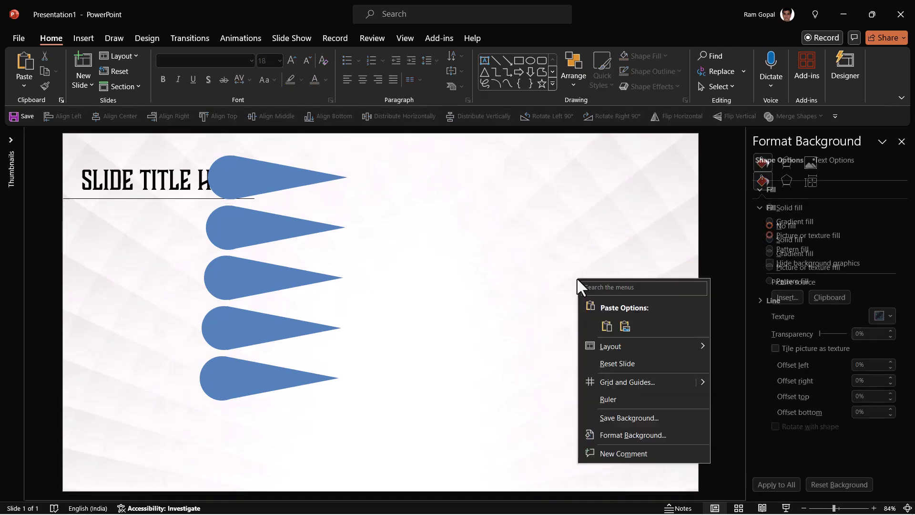
left_click(606, 326)
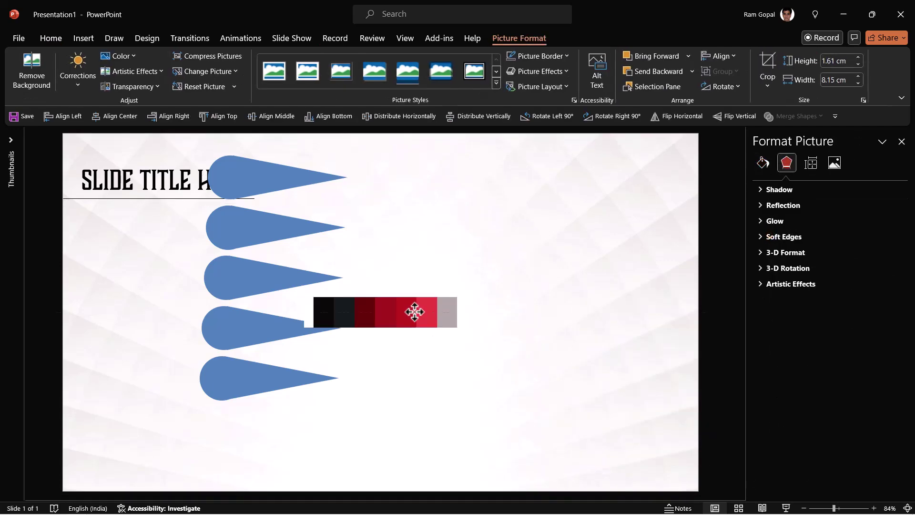
left_click_drag(415, 313, 599, 219)
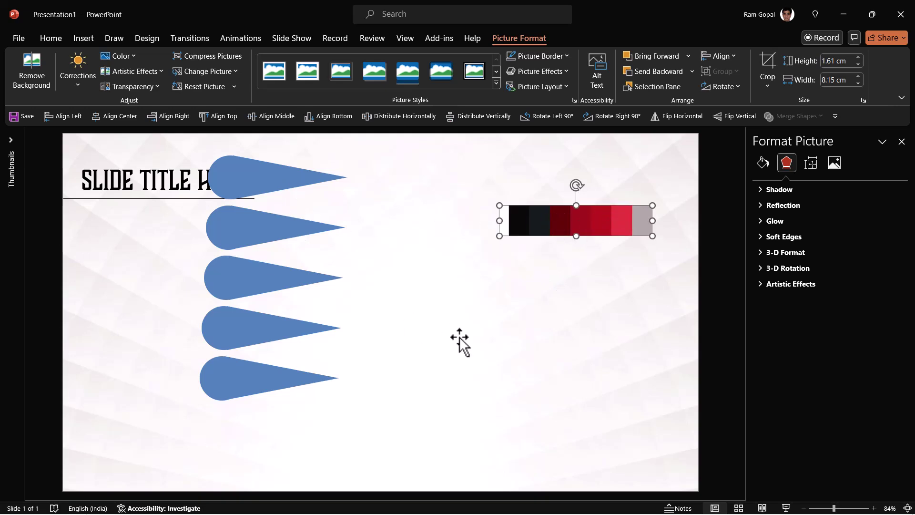
left_click(264, 385)
left_click(248, 381)
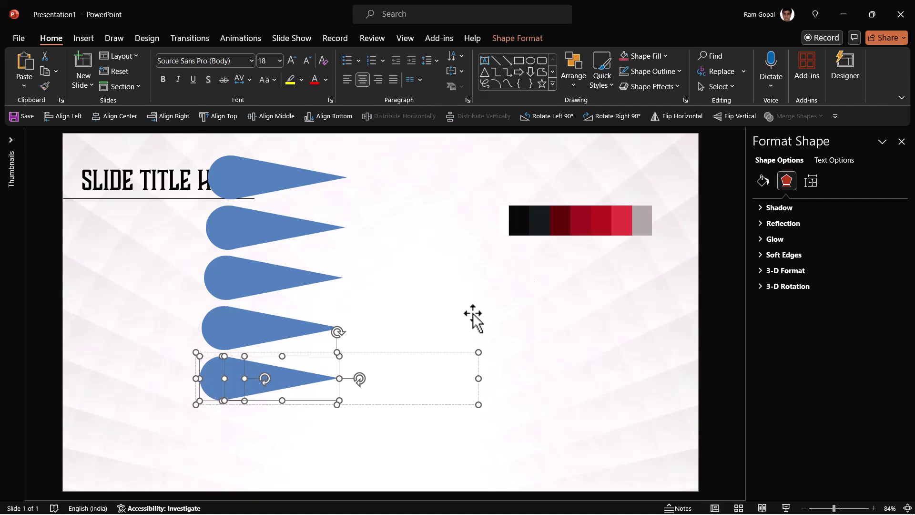
Eyedrop the palette's black onto the bottom teardrop.
left_click(762, 181)
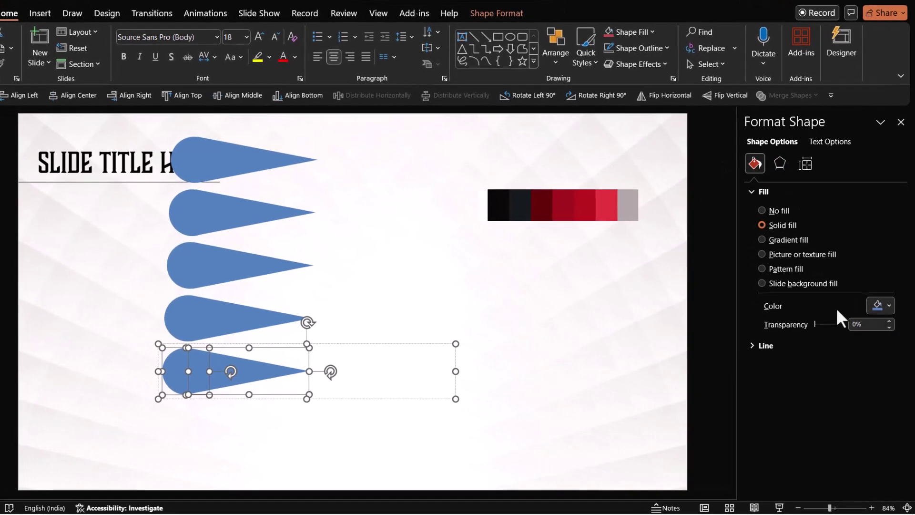
left_click(875, 305)
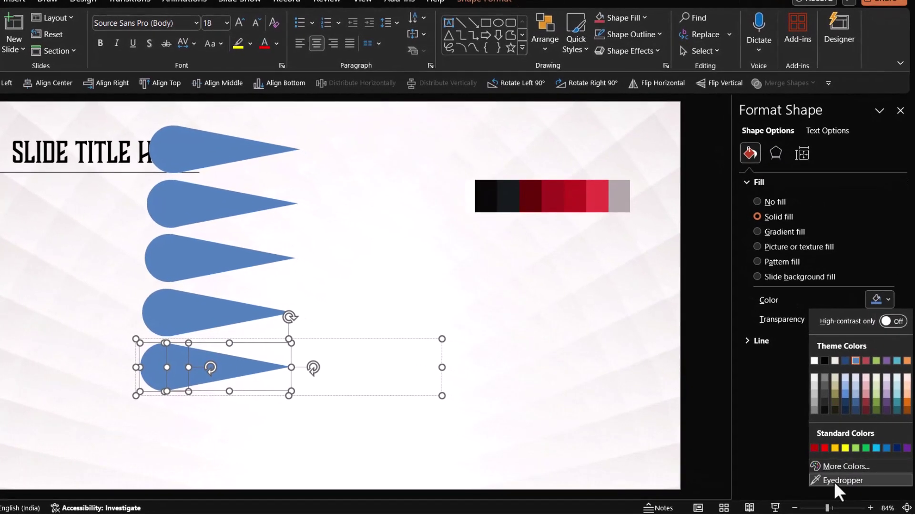
left_click(834, 481)
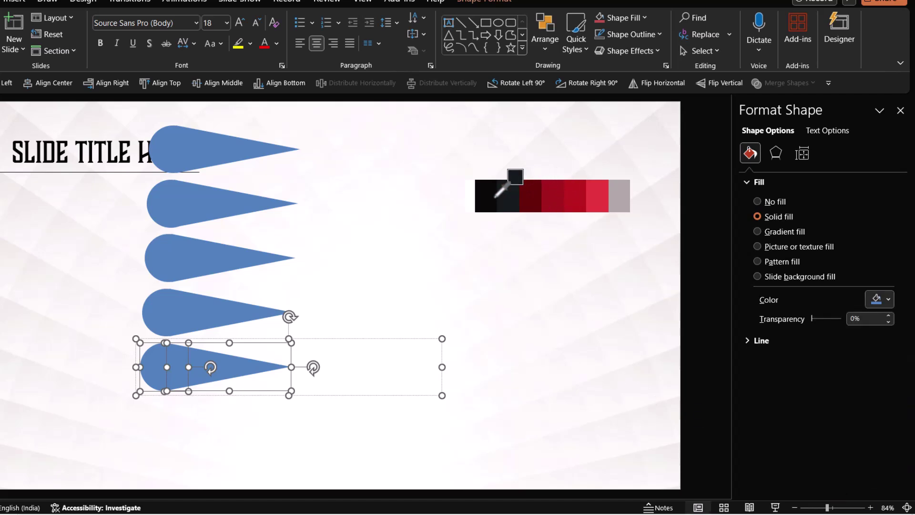
left_click(494, 197)
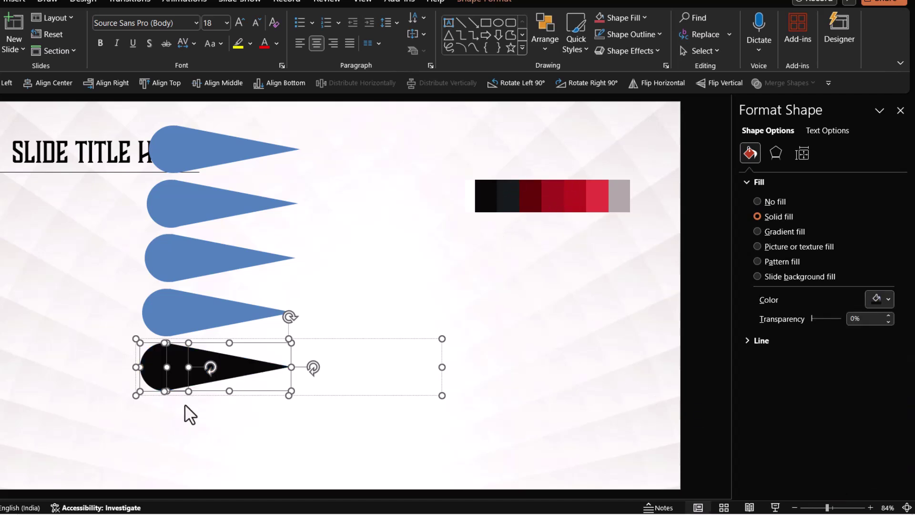
Colour the fourth teardrop dark red sampled from the palette.
left_click(164, 312)
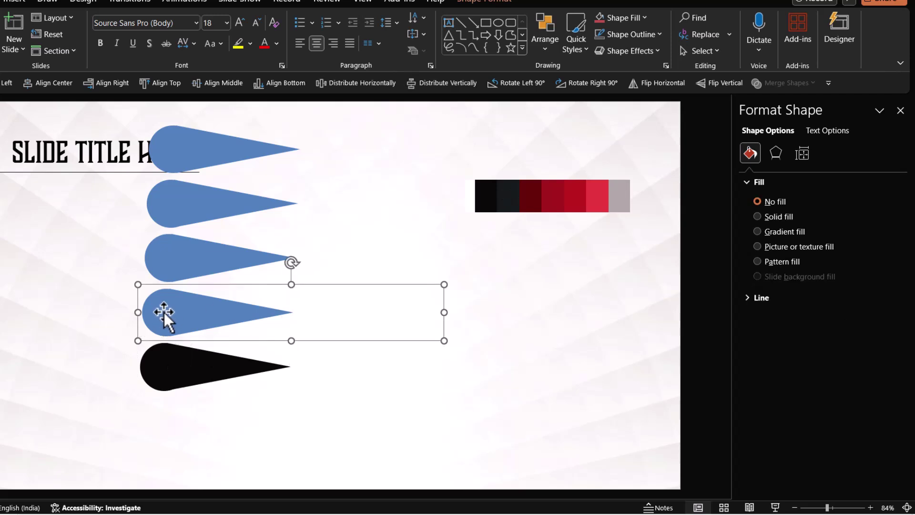
left_click(164, 310)
left_click(207, 314, "shift")
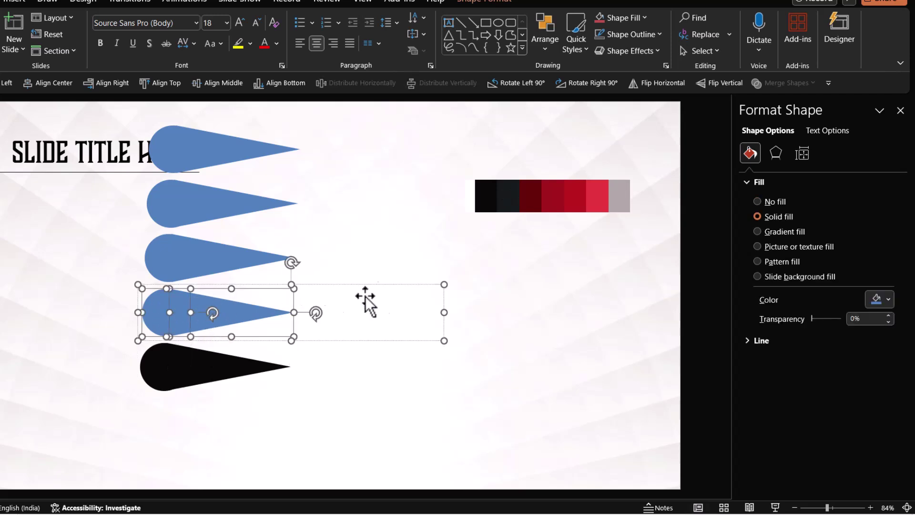
left_click(881, 305)
left_click(834, 284)
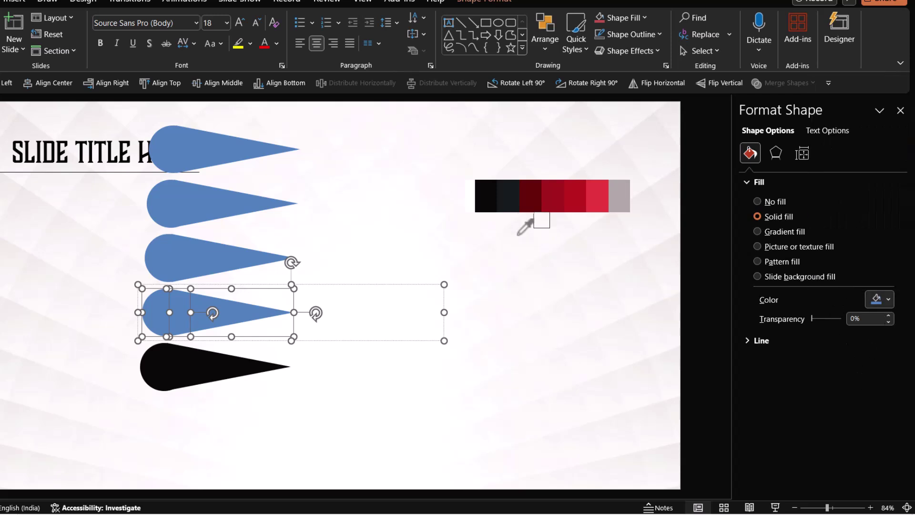
left_click(541, 187)
Colour the third teardrop with the next palette red.
left_click(286, 285)
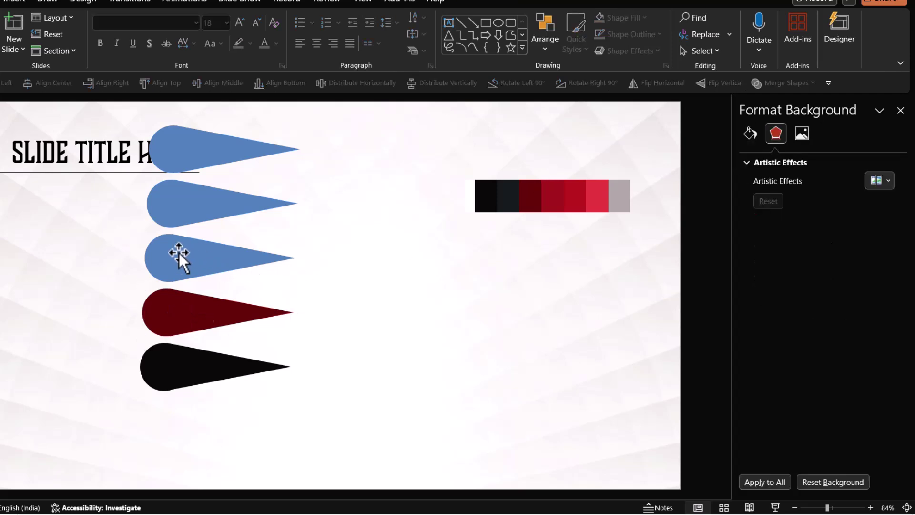
left_click(199, 259)
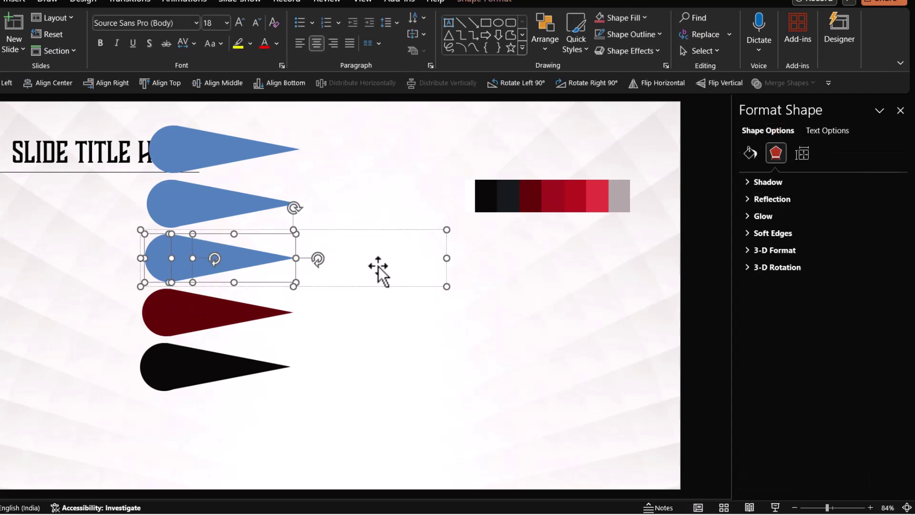
left_click(751, 154)
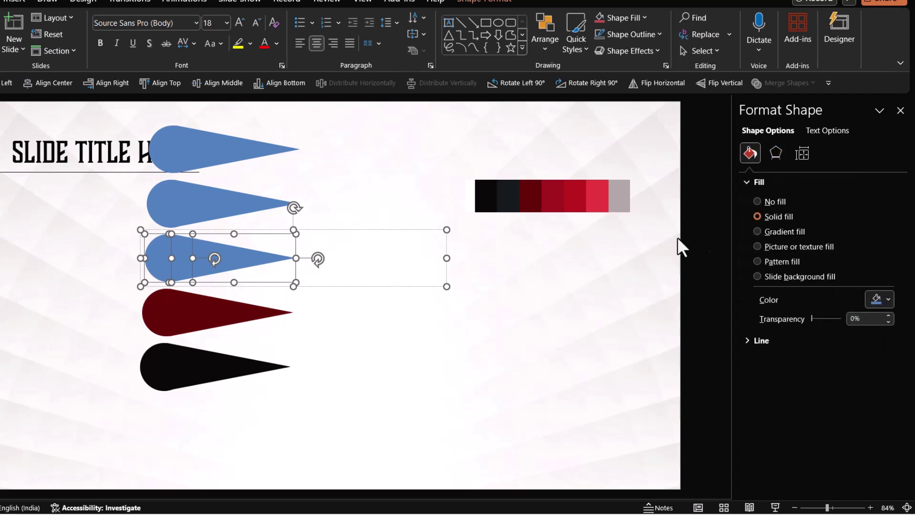
left_click(548, 193)
left_click(465, 336)
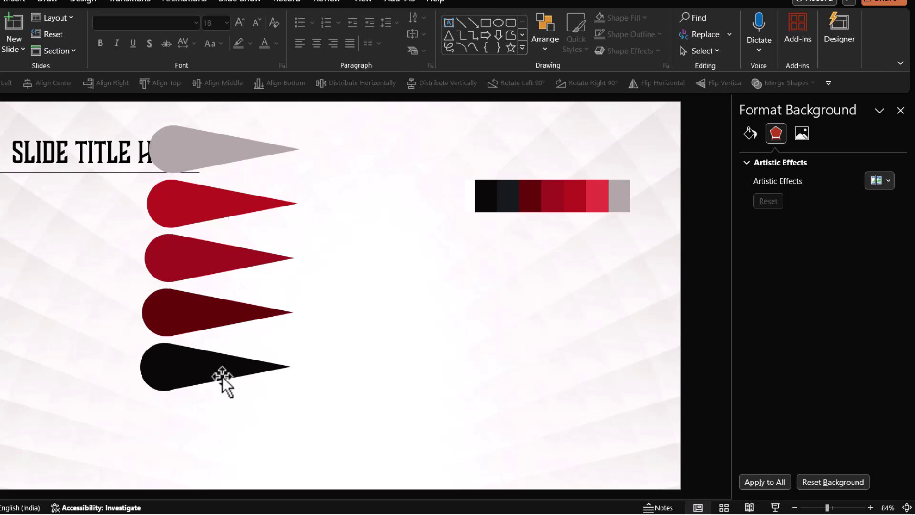
Delete the palette strip and open the Selection Pane with the grey top teardrop selected.
left_click(506, 195)
key("Delete")
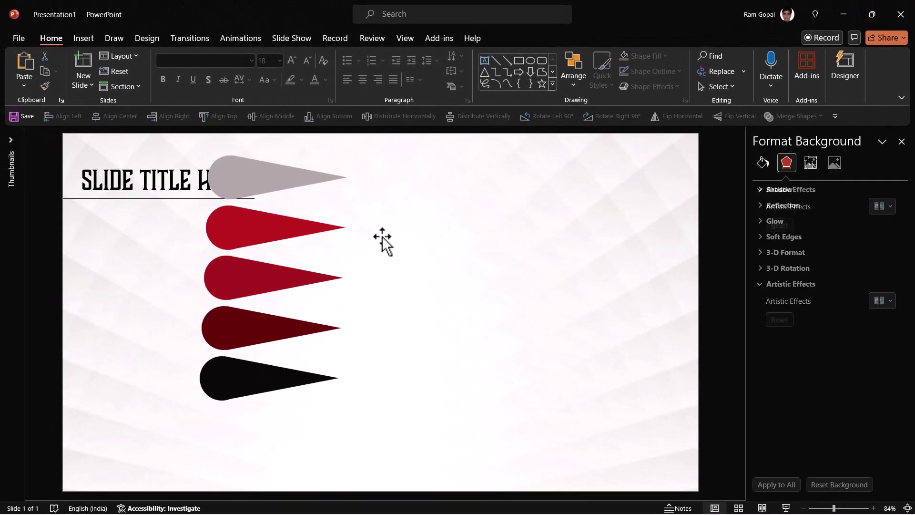
left_click(275, 173)
key("alt+F10")
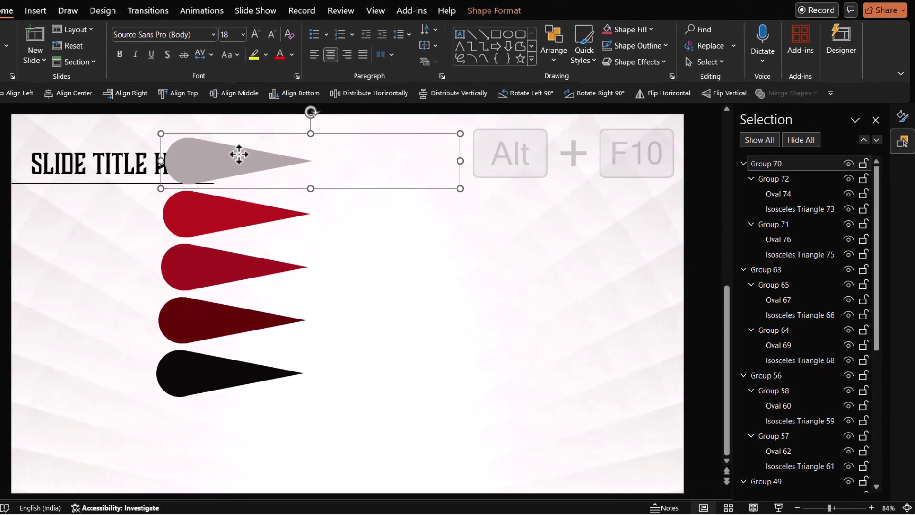
Rename the top two teardrop groups 1 and 2.
double_click(782, 164)
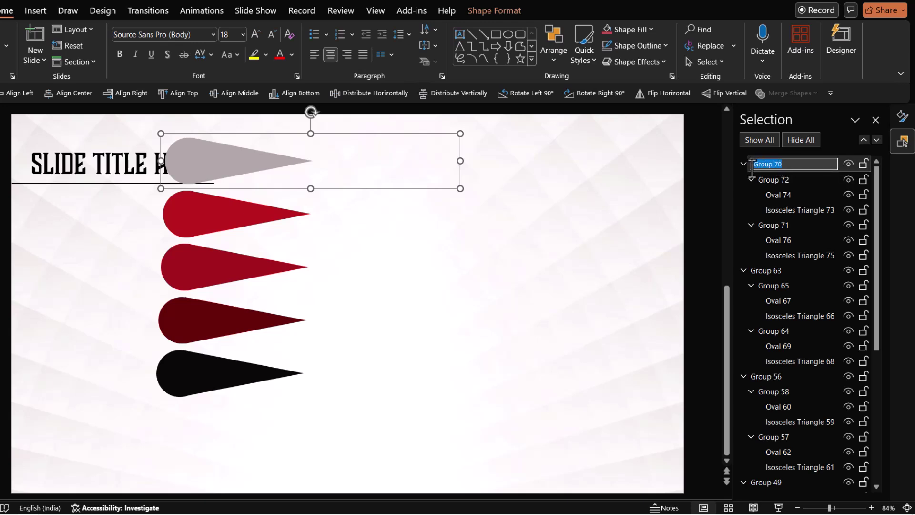
type("1")
left_click(227, 212)
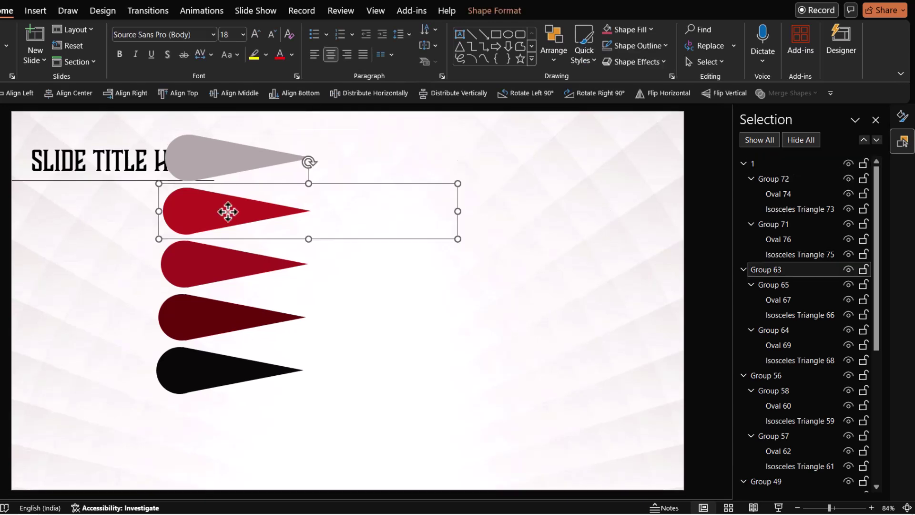
double_click(784, 269)
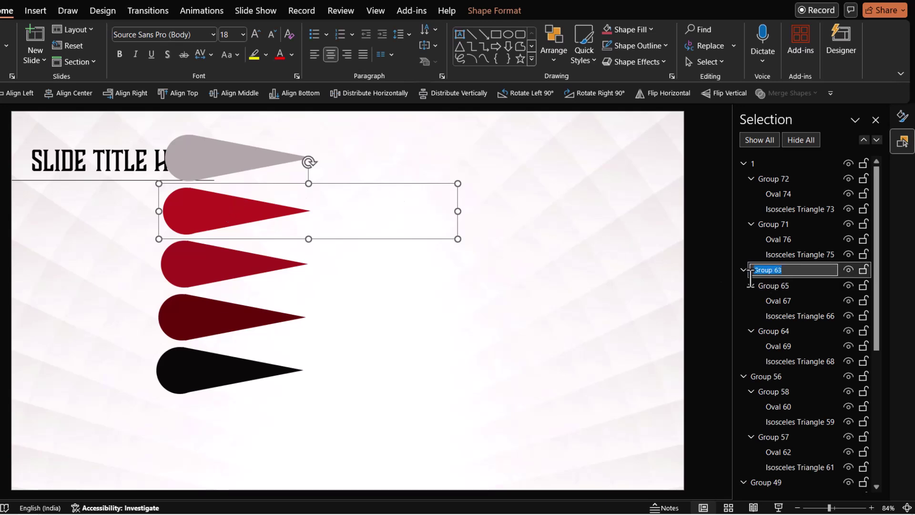
left_click(264, 275)
Rename the remaining teardrop groups 3, 4 and 5.
double_click(793, 376)
type("3")
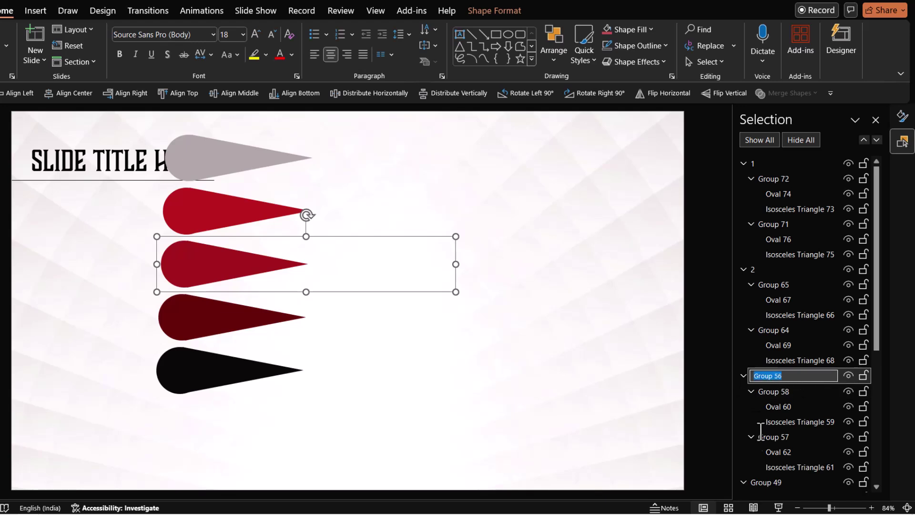
left_click(229, 317)
double_click(790, 481)
type("4")
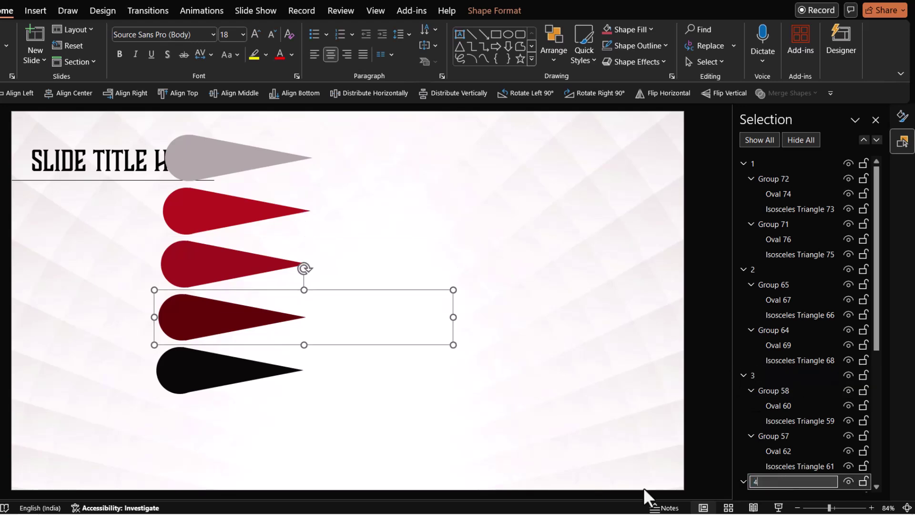
left_click(256, 376)
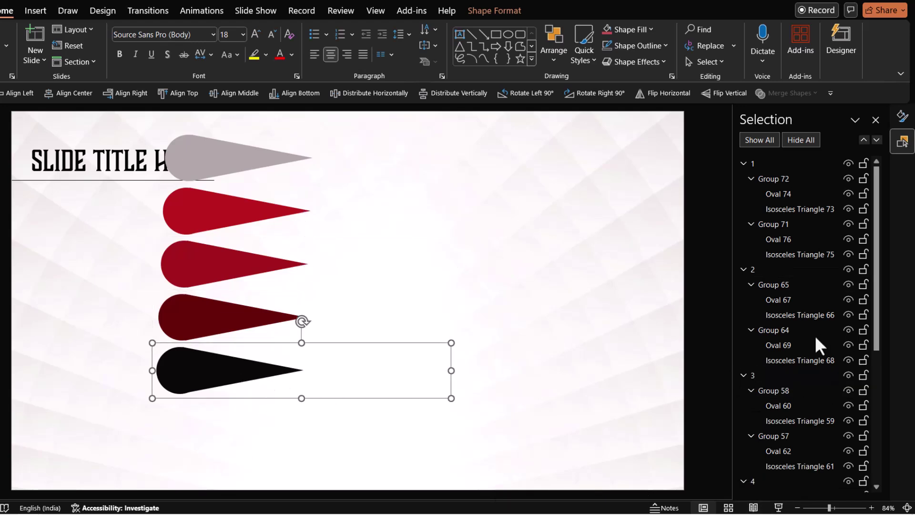
scroll(816, 337, "down", 5)
double_click(770, 362)
left_click(507, 433)
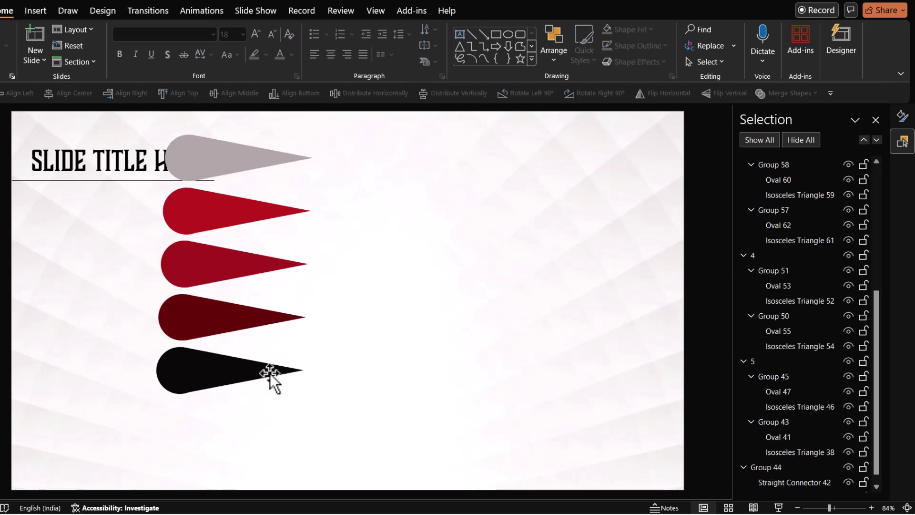
Select all five teardrops, align them bottom and left into one stack, and nudge it down.
left_click(270, 373)
left_click(252, 307, "shift")
left_click(288, 256, "shift")
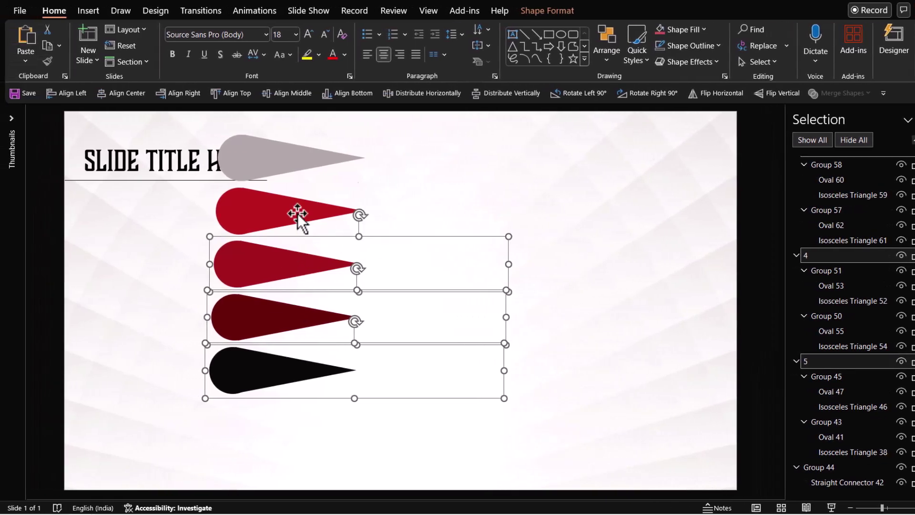
left_click(297, 213, "shift")
left_click(298, 167, "shift")
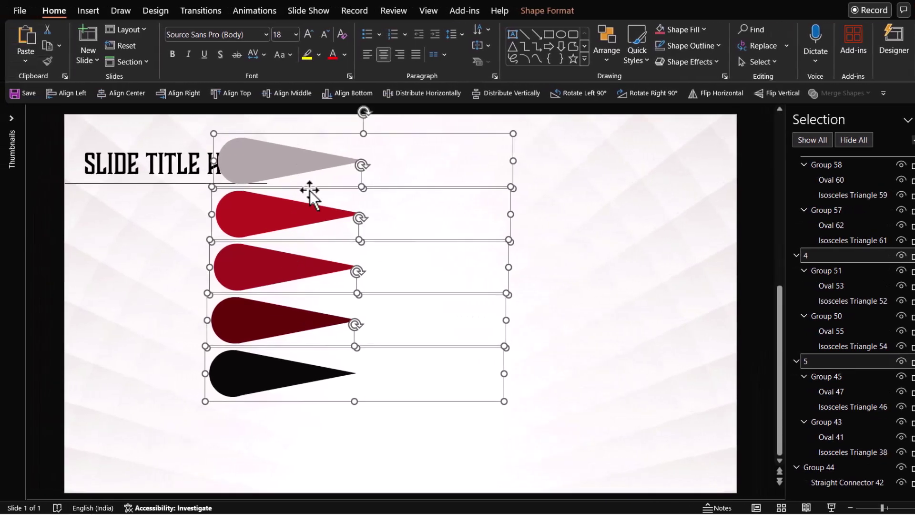
left_click(344, 94)
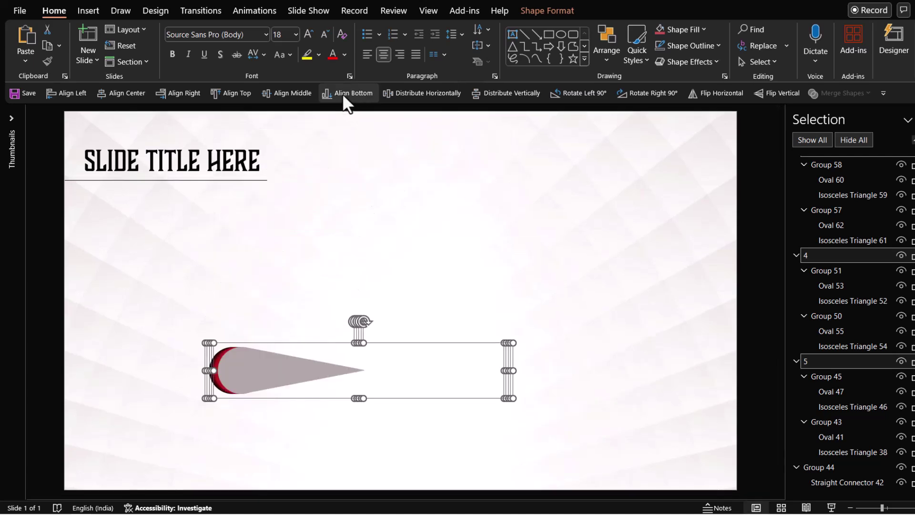
left_click(56, 94)
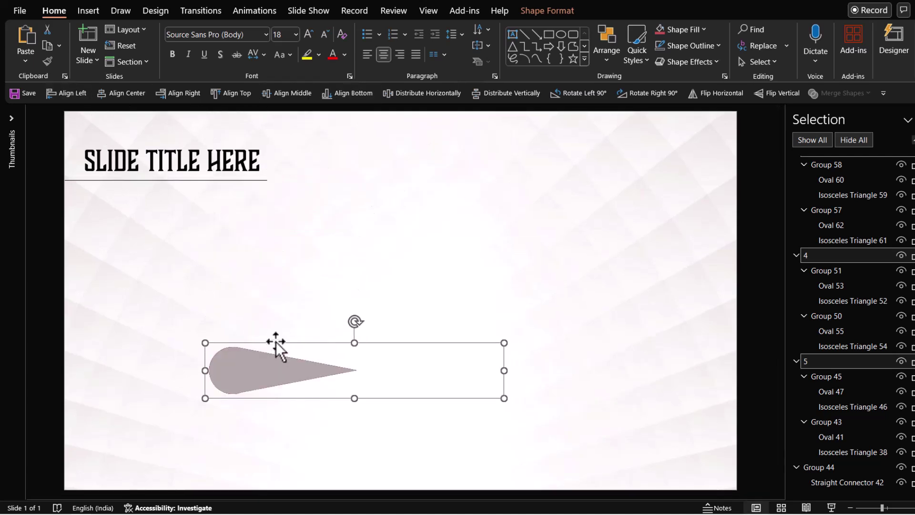
left_click_drag(275, 341, 270, 362)
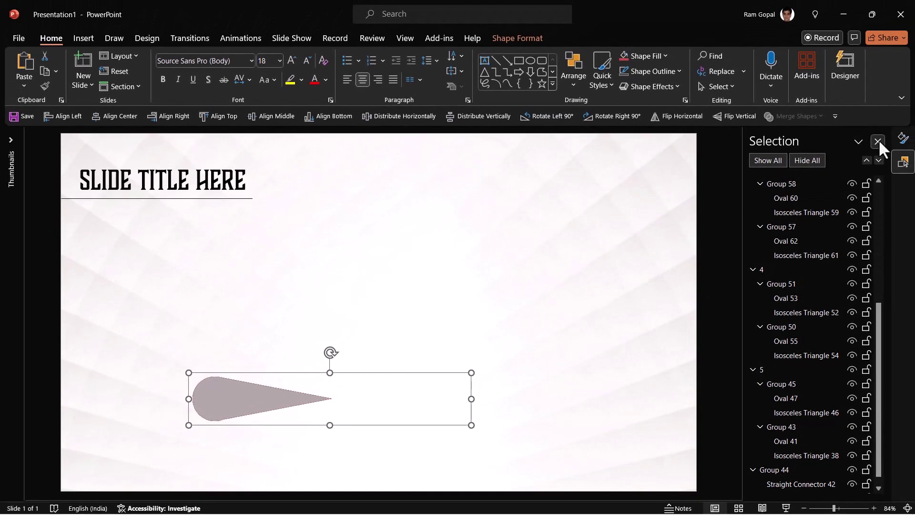
Close the Selection Pane and paste the sample-text box from Fanning Morph Design into Presentation1.
left_click(877, 141)
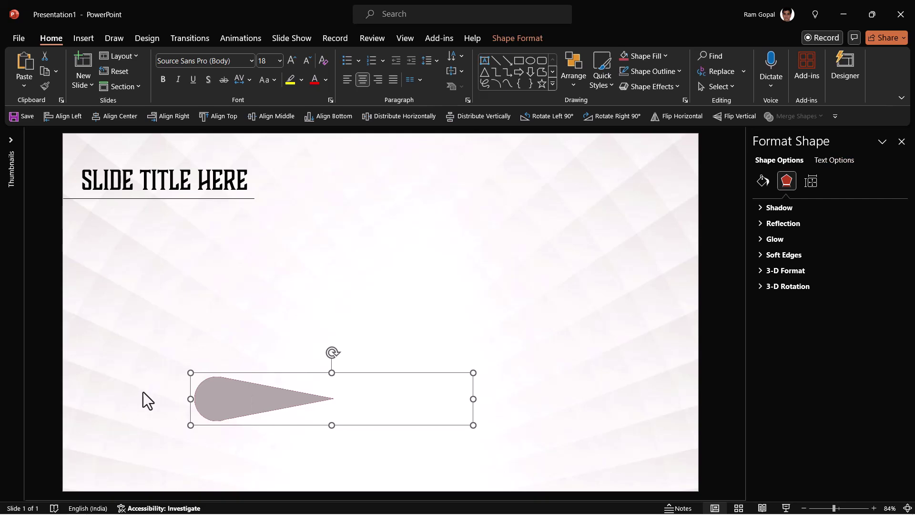
left_click(146, 498)
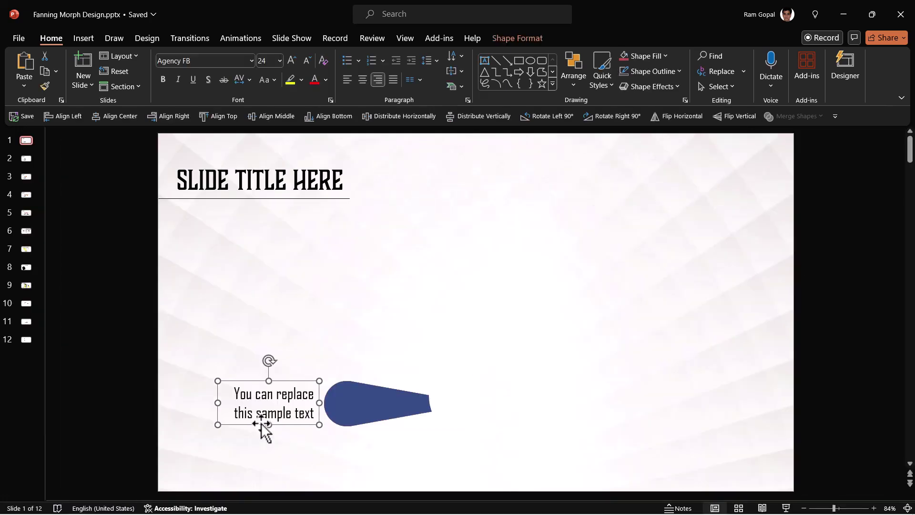
left_click(175, 498)
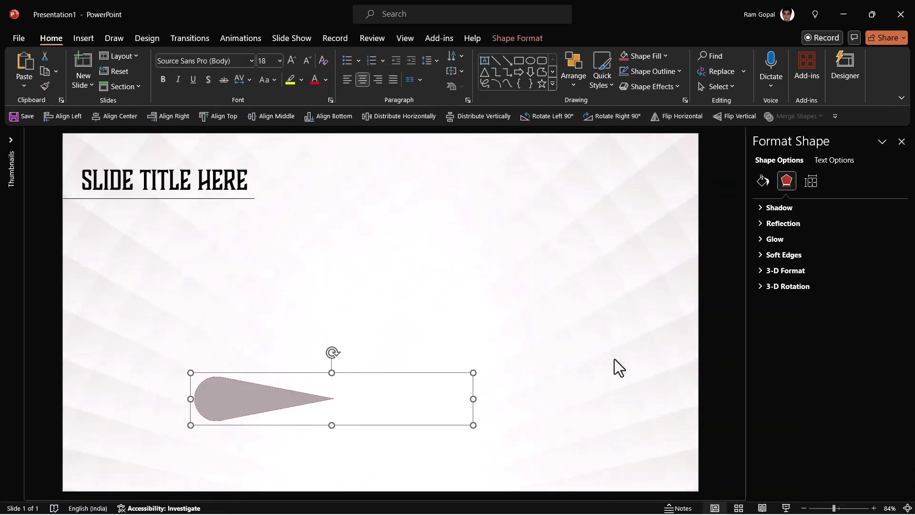
key("ctrl+v")
Place the label just left of the teardrop stack, then shift both slightly right together.
left_click_drag(198, 381, 161, 378)
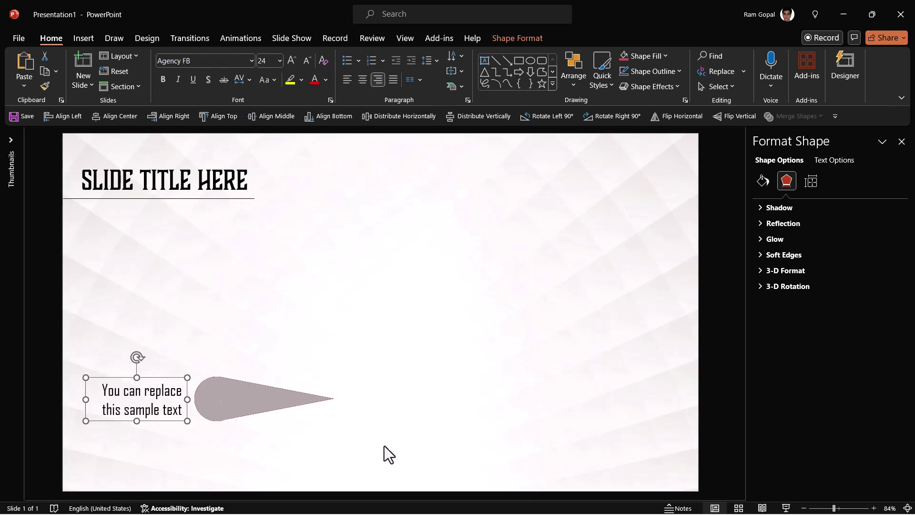
left_click_drag(561, 456, 72, 347)
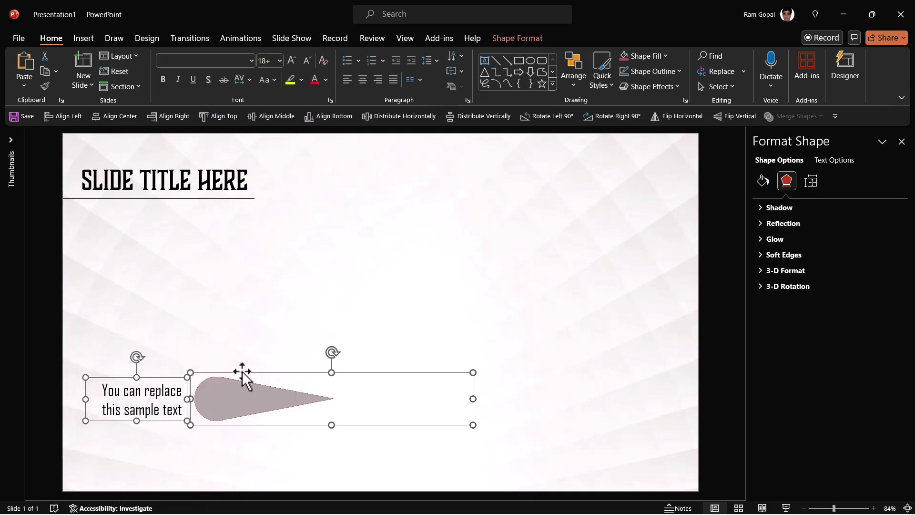
left_click_drag(242, 371, 306, 376)
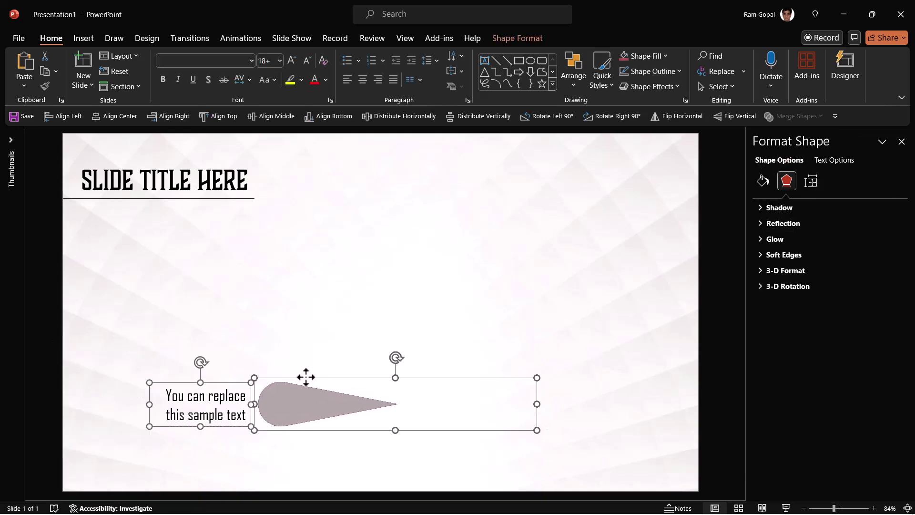
left_click(600, 378)
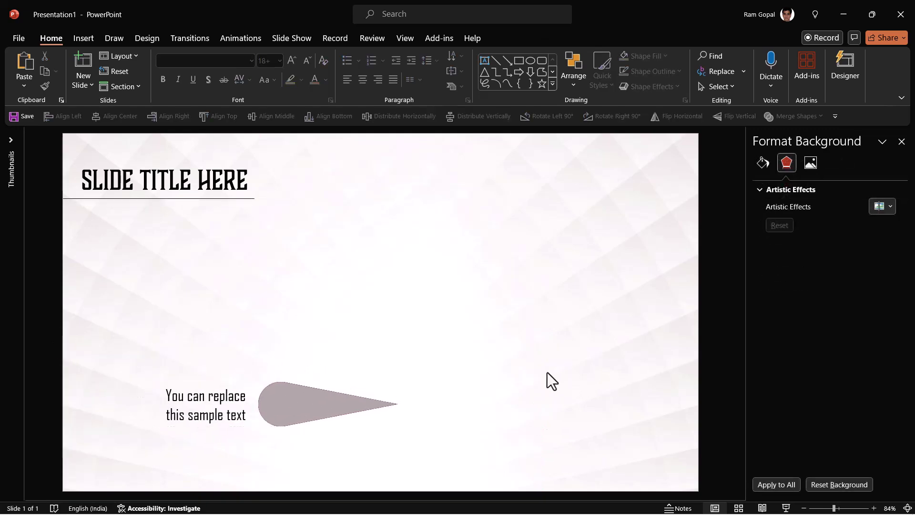
Duplicate slide 1 from the thumbnails pane to create an identical slide 2.
left_click(11, 140)
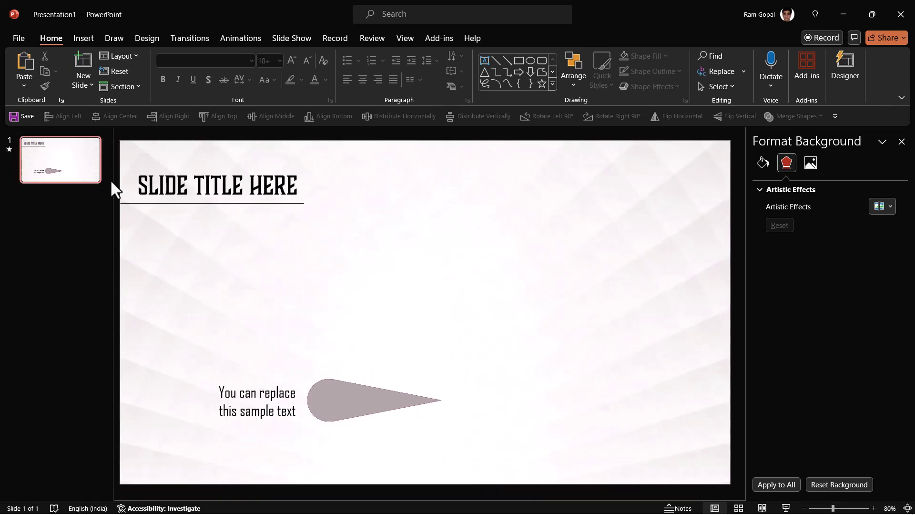
right_click(93, 170)
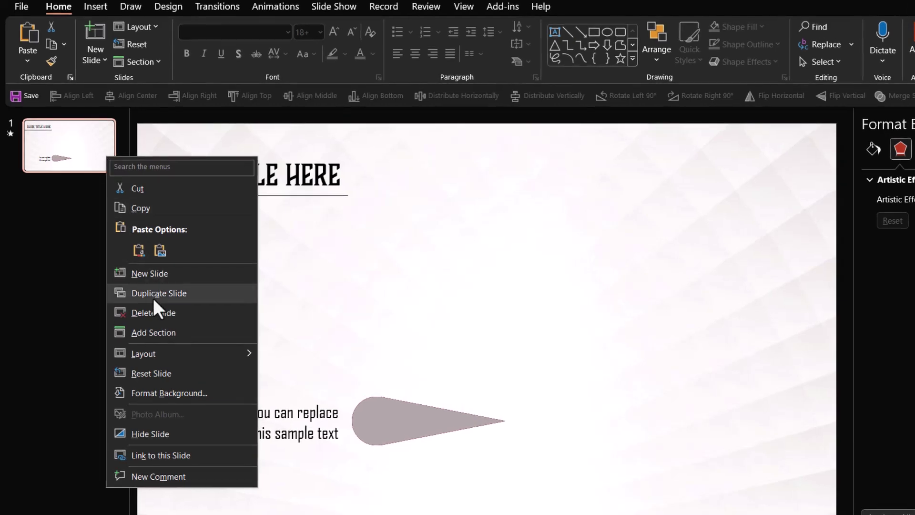
left_click(153, 293)
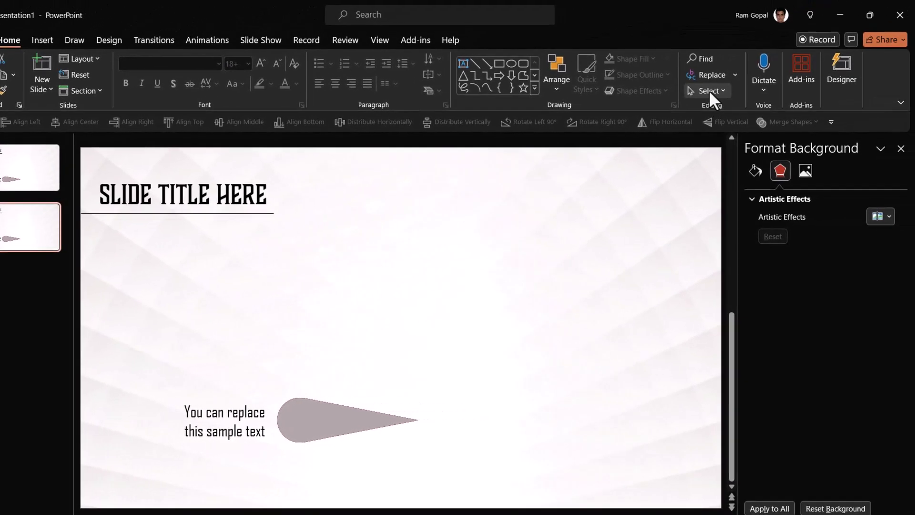
left_click(708, 90)
Select teardrop groups 2–5 and rotate them so the red petal fans above the grey one.
left_click(719, 145)
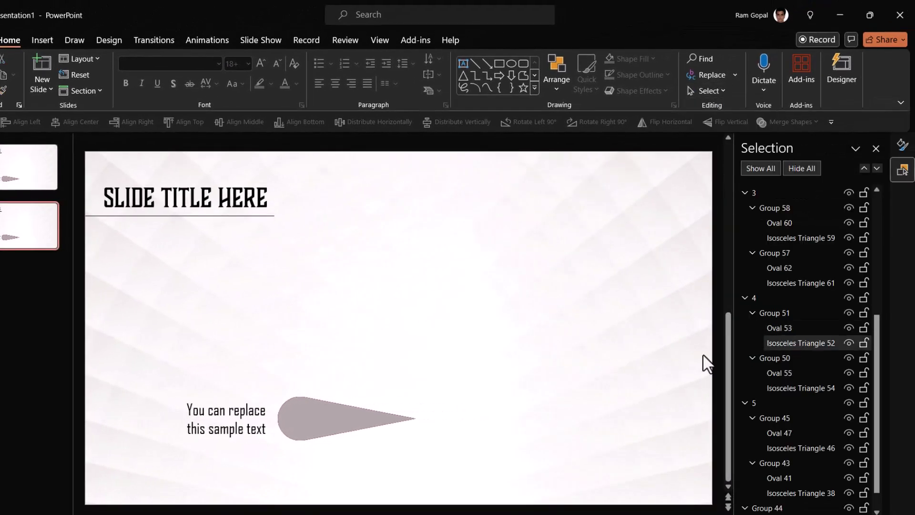
left_click(361, 416)
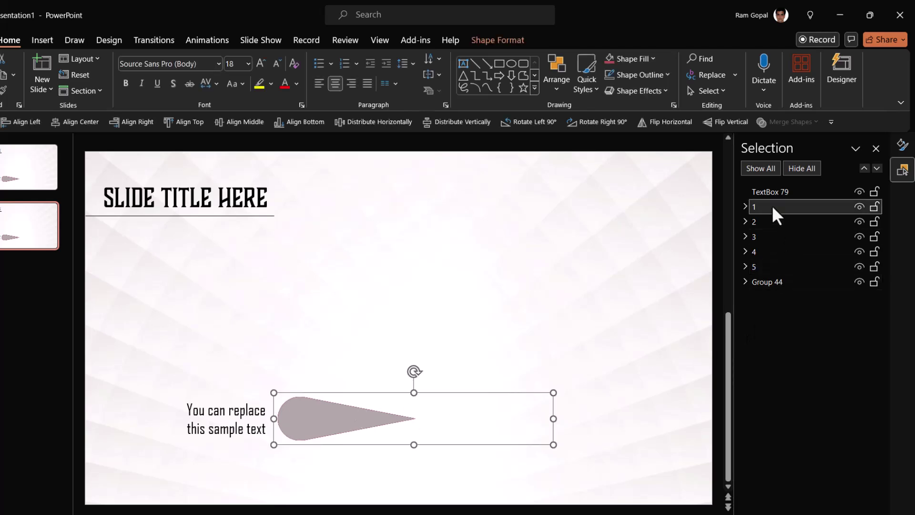
key("Escape")
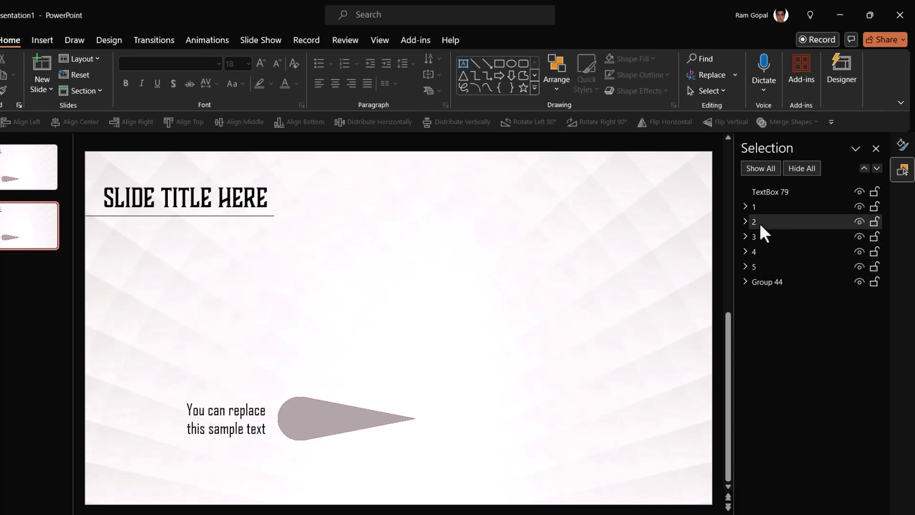
left_click(759, 223)
left_click(762, 237, "ctrl")
left_click(764, 251, "ctrl")
left_click(764, 266, "ctrl")
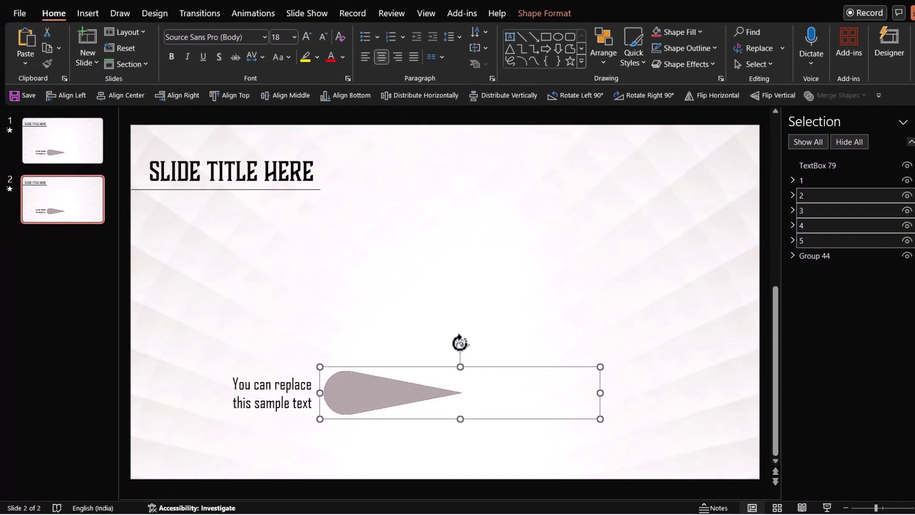
left_click_drag(460, 343, 493, 342)
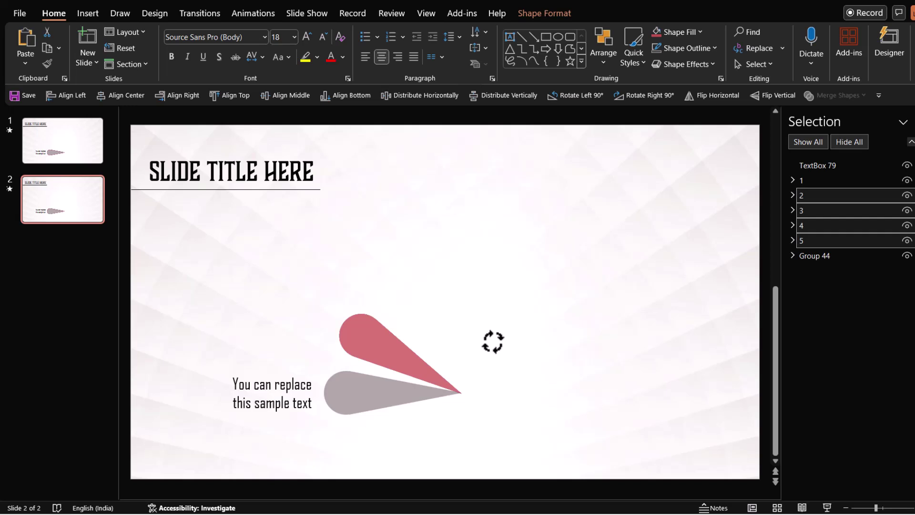
left_click_drag(495, 342, 522, 336)
scroll(522, 337, "down", 1)
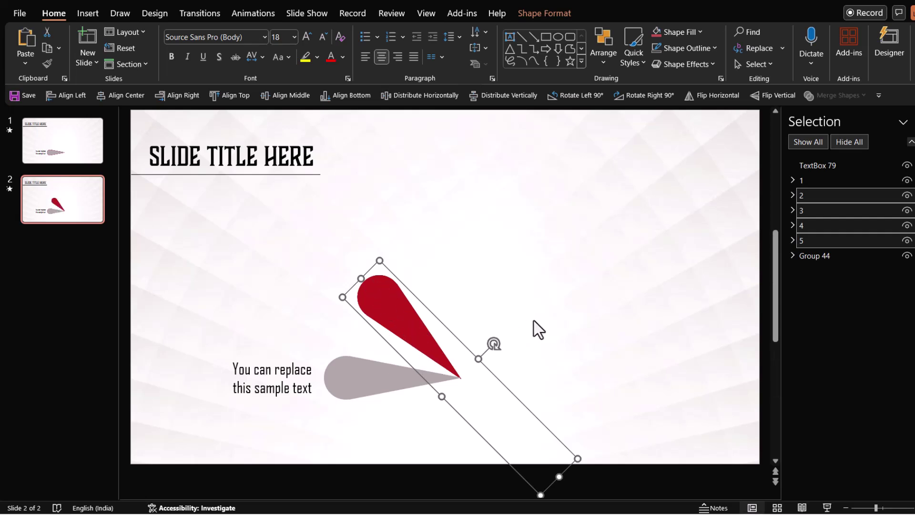
Apply the Morph transition to slide 2.
left_click(77, 196)
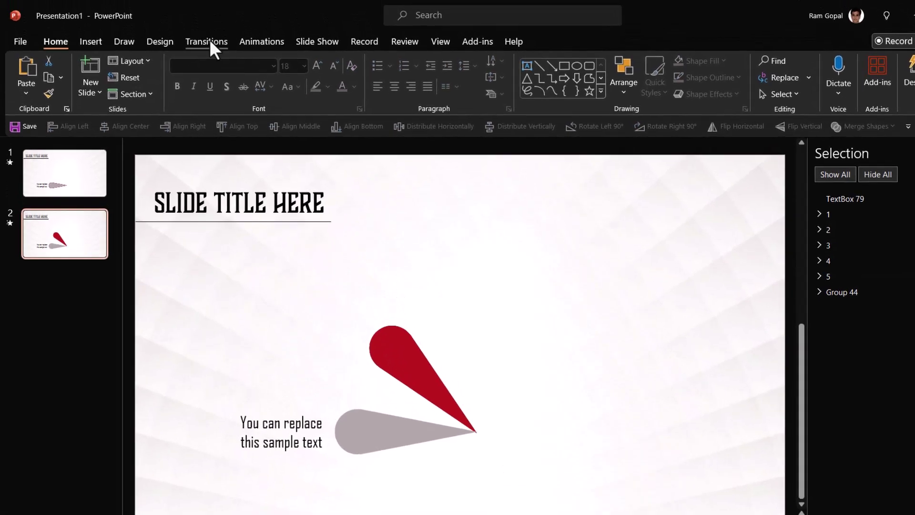
left_click(210, 41)
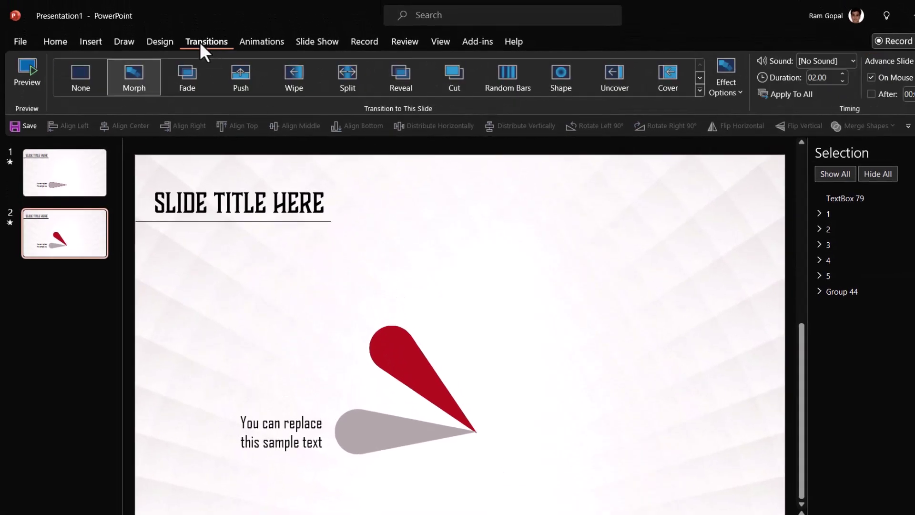
left_click(138, 79)
Duplicate the sample-text label with Ctrl+D and place the copy beside the red teardrop.
left_click(263, 422)
left_click(262, 409)
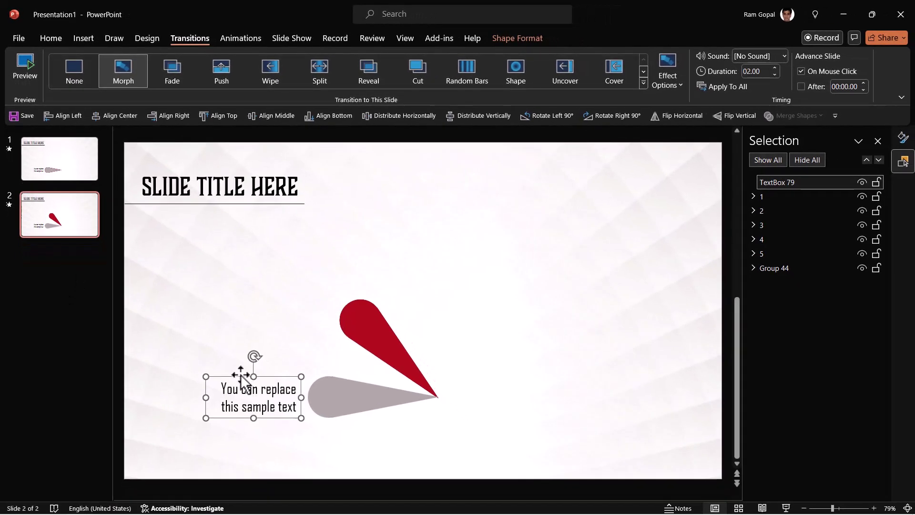
key("ctrl+d")
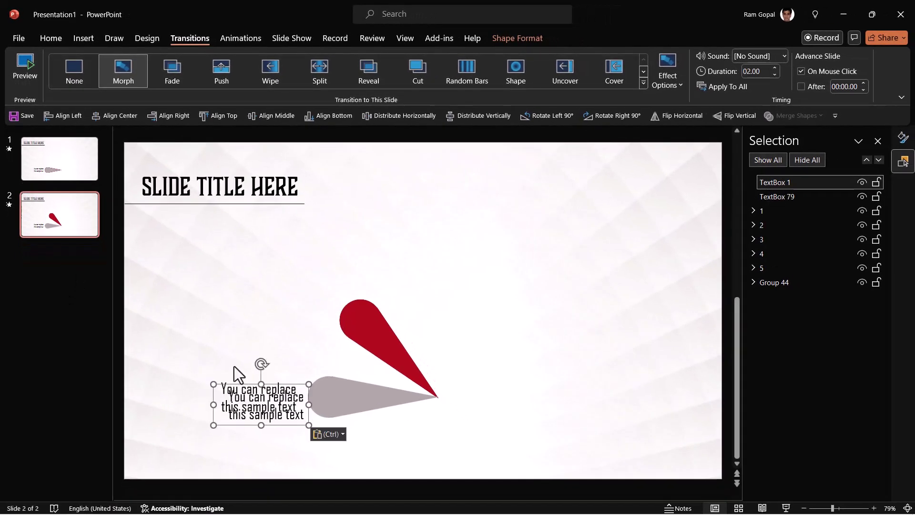
left_click_drag(232, 385, 255, 290)
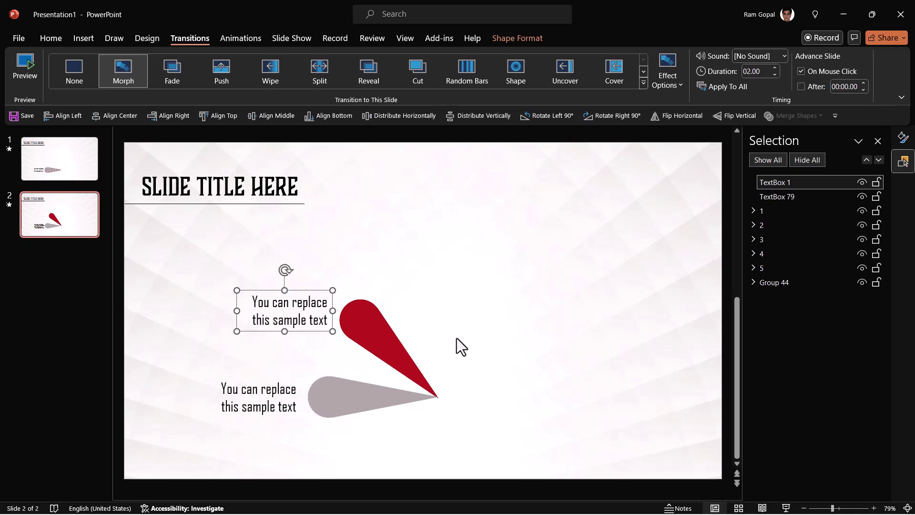
Duplicate slide 2 as slide 3 and rotate petal groups 3–5 so the dark-red petal stands upright.
right_click(62, 206)
left_click(113, 323)
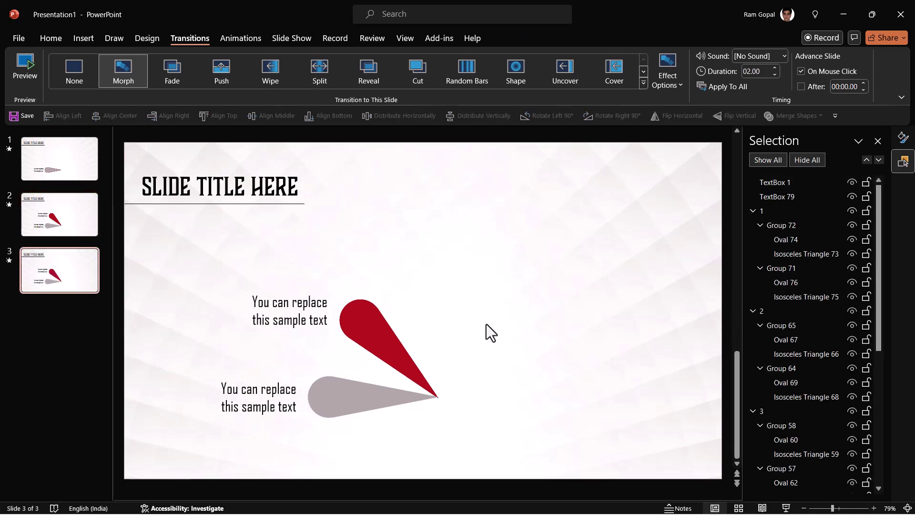
left_click(373, 314)
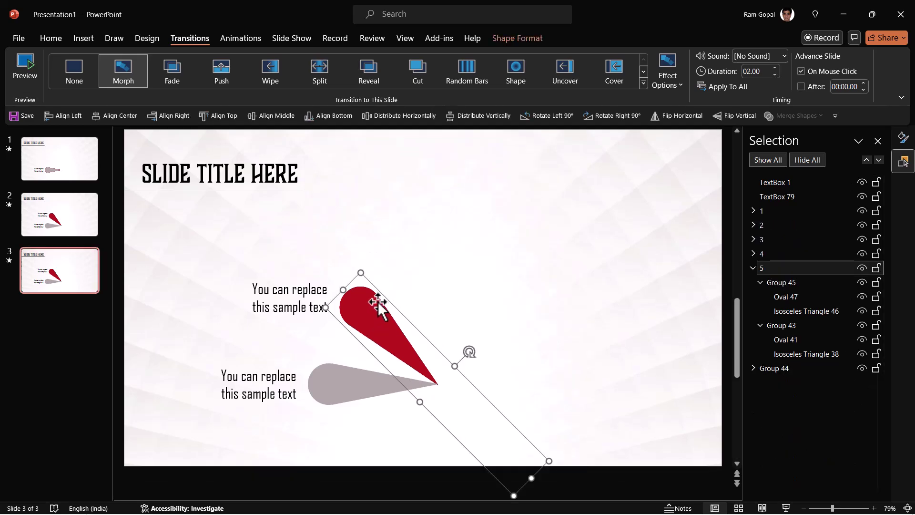
left_click(765, 237)
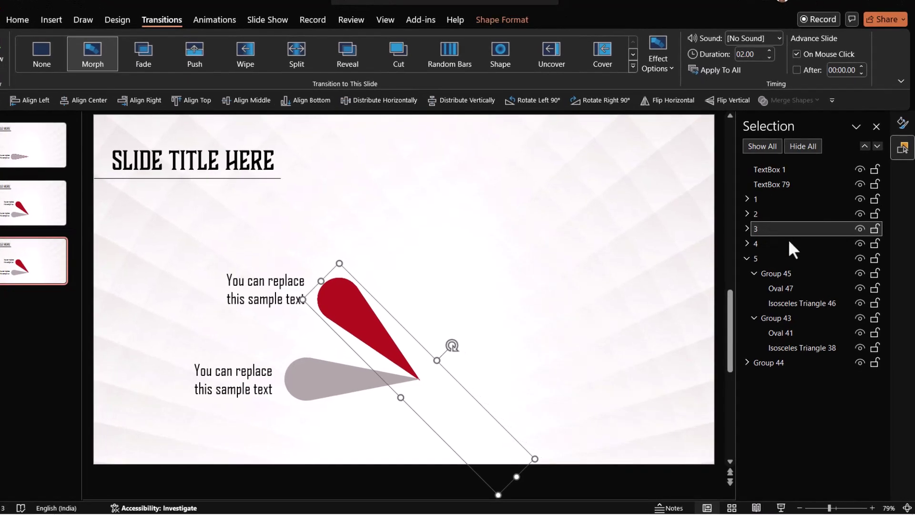
left_click(787, 252, "ctrl")
left_click(776, 259, "ctrl")
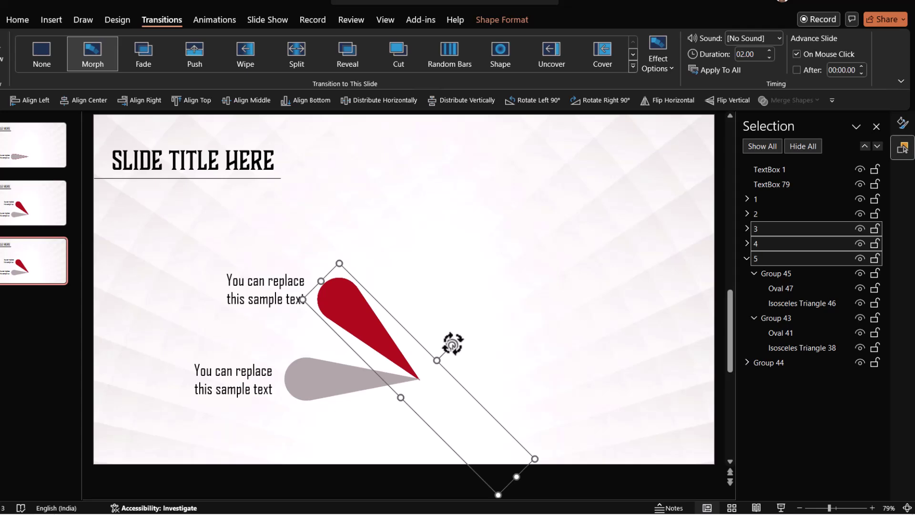
left_click_drag(452, 344, 528, 382)
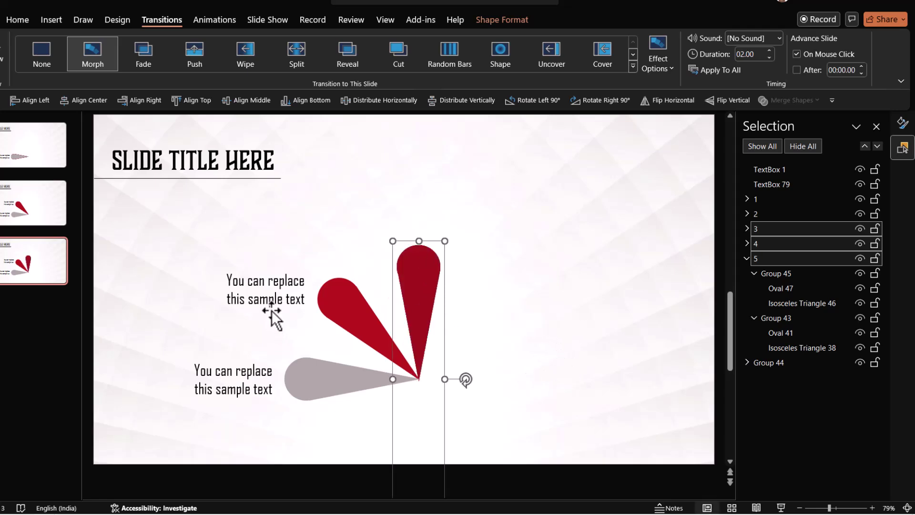
Copy a sample-text label above the upright petal and centre its text.
left_click(272, 305)
left_click_drag(271, 309, 458, 198)
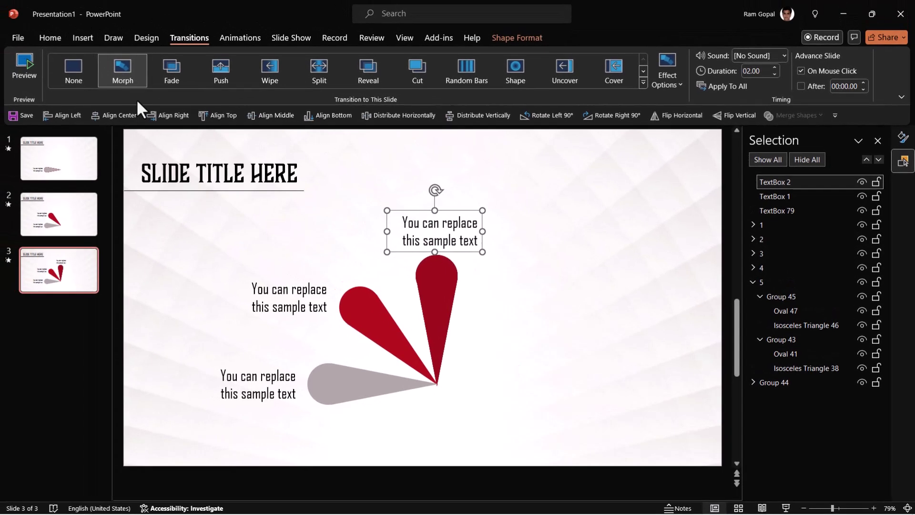
left_click(58, 41)
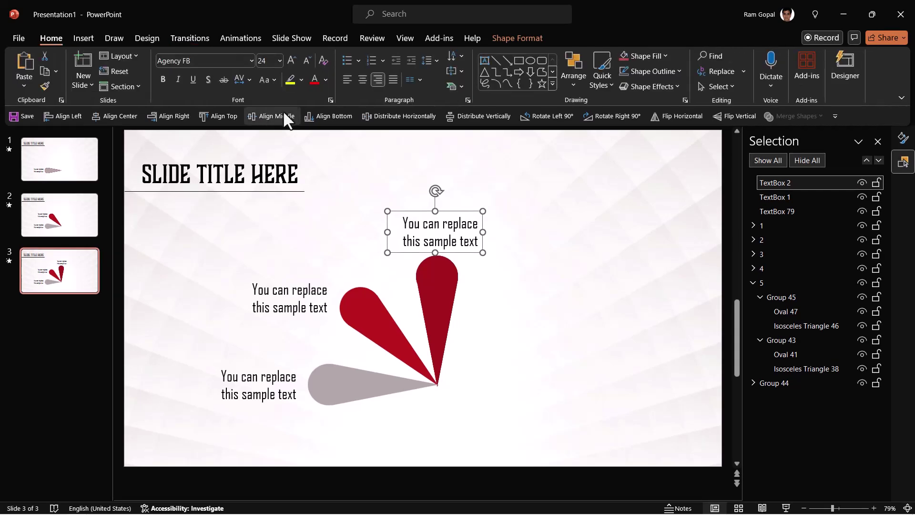
left_click(363, 80)
left_click(524, 241)
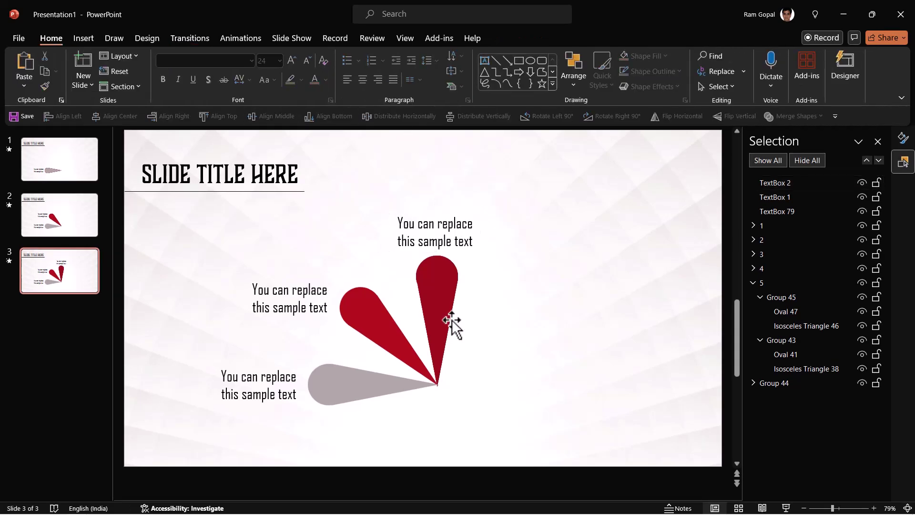
Duplicate slide 3 as slide 4, rotate the upright petal 45° clockwise, and label it.
right_click(52, 270)
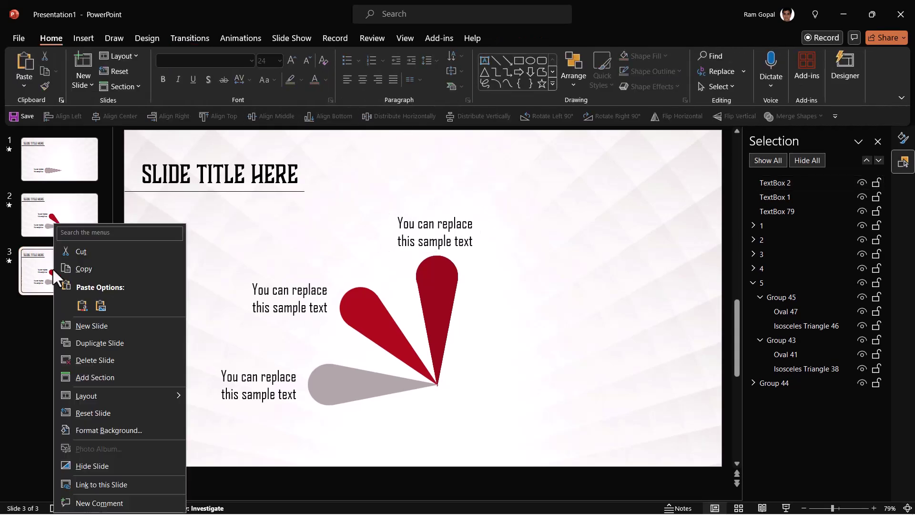
left_click(102, 341)
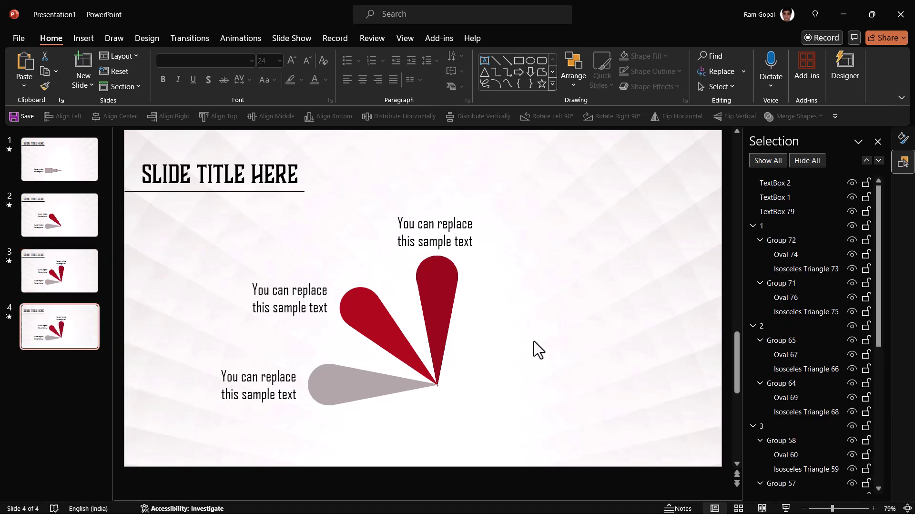
left_click(437, 286)
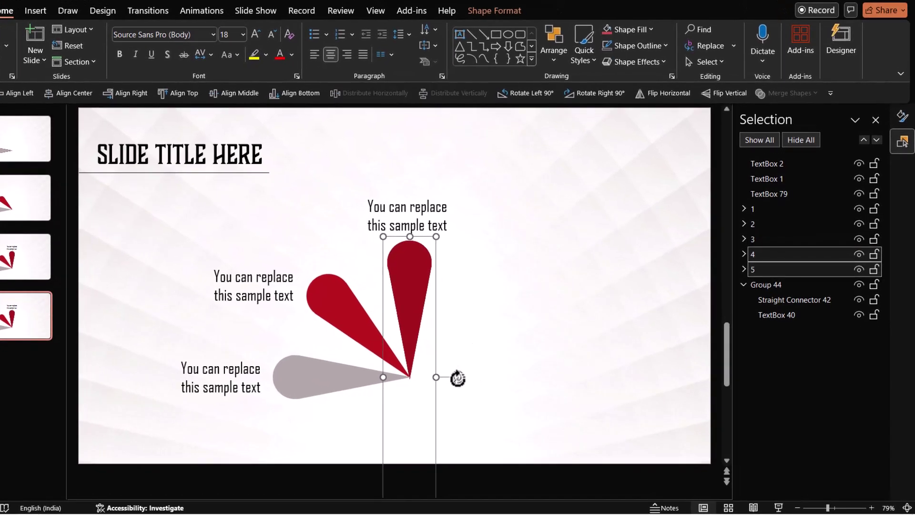
left_click_drag(461, 377, 433, 408)
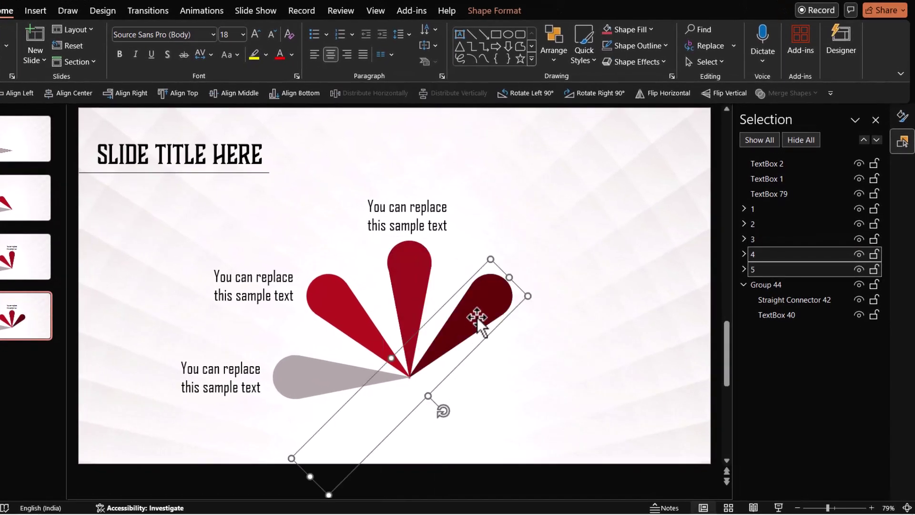
left_click(439, 236)
left_click(33, 322)
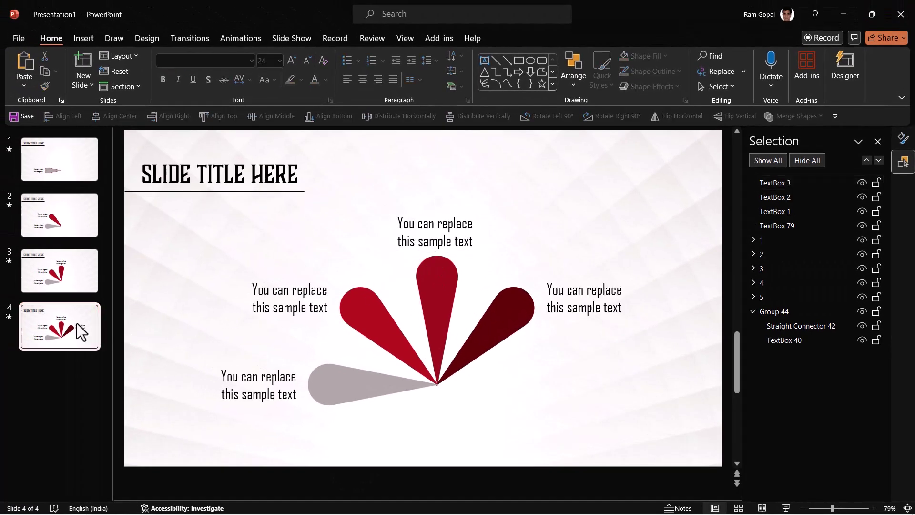
Duplicate slide 4 as slide 5, rotate petal group 5 to point right, and paste a label beside it.
right_click(77, 324)
left_click(116, 154)
left_click(514, 330)
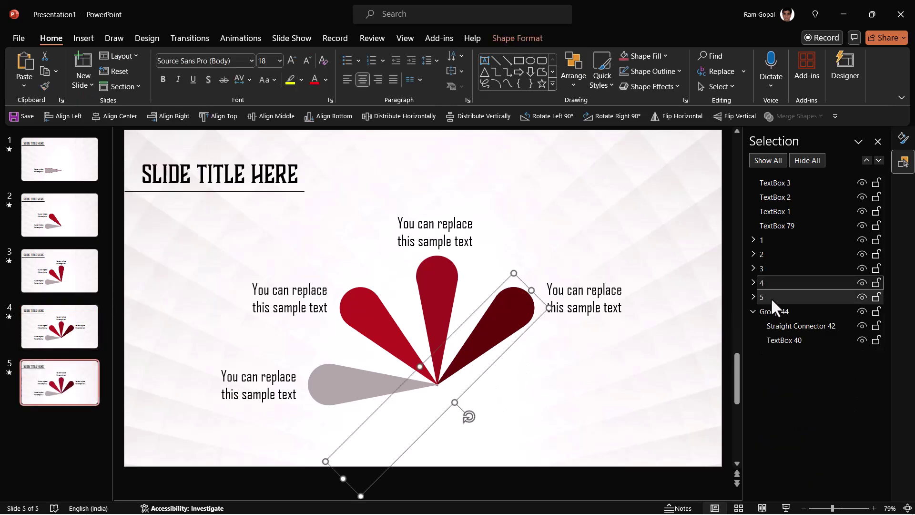
left_click(770, 297)
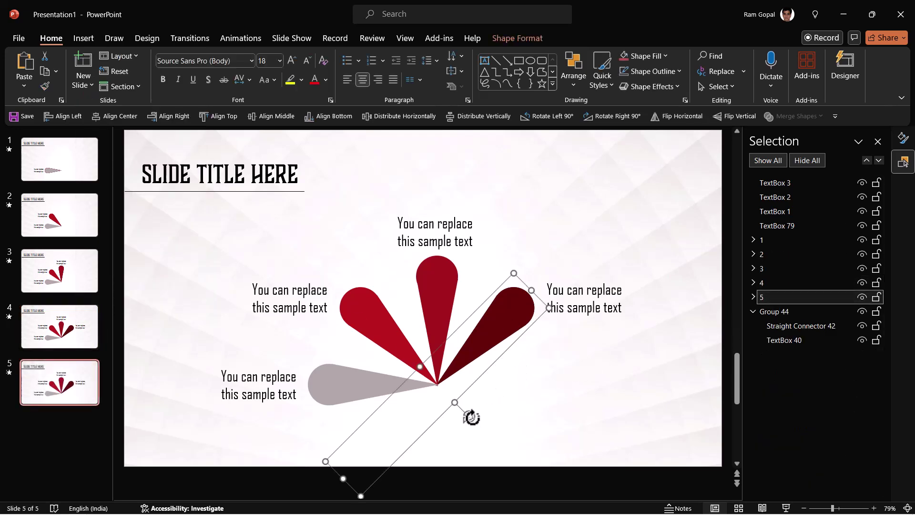
left_click_drag(469, 416, 434, 433)
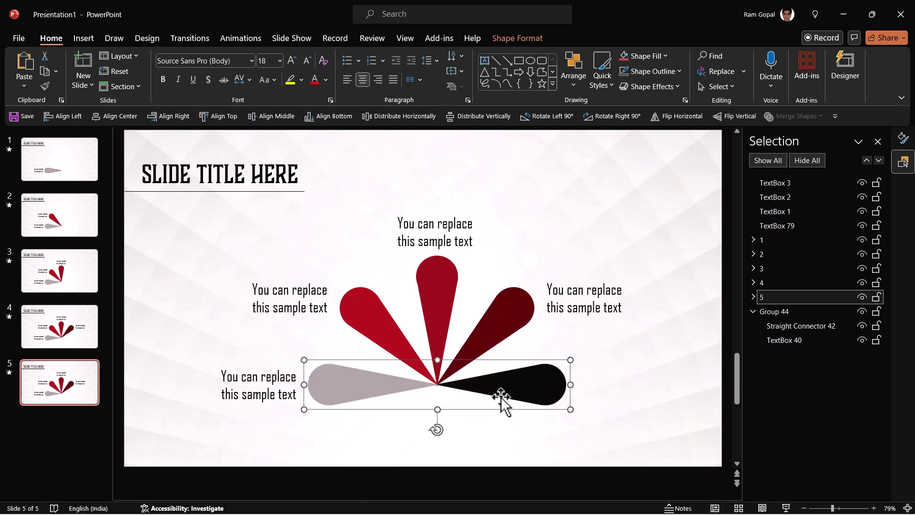
key("ctrl+v")
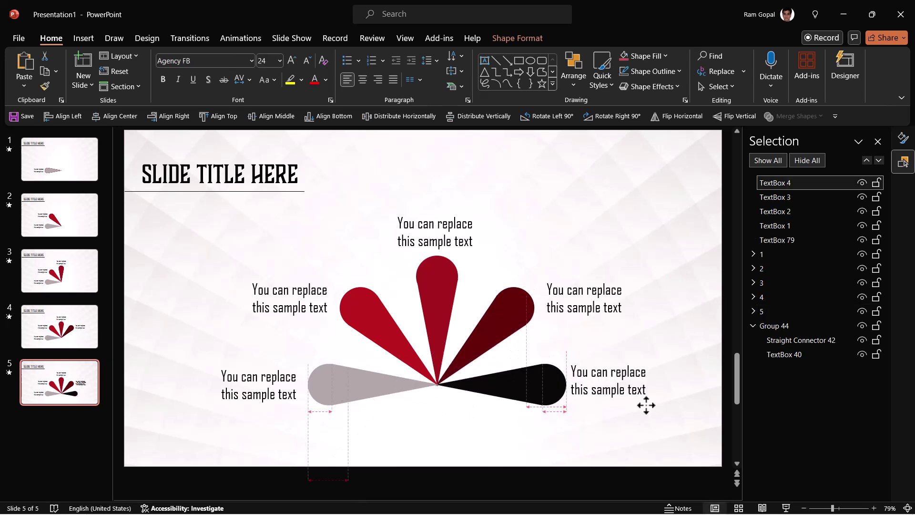
left_click(639, 416)
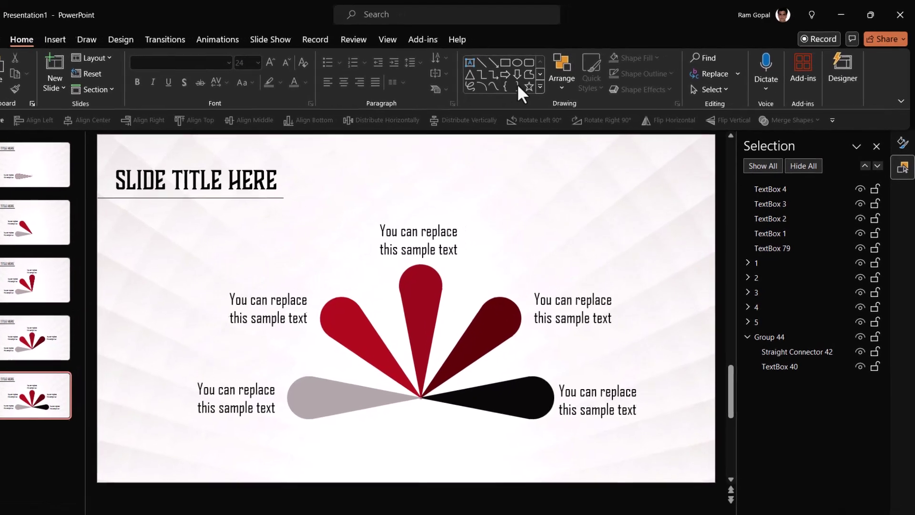
Draw a circle at the petals' centre with white fill and no outline.
left_click(529, 60)
left_click_drag(522, 182, 582, 267)
left_click_drag(584, 217, 441, 381)
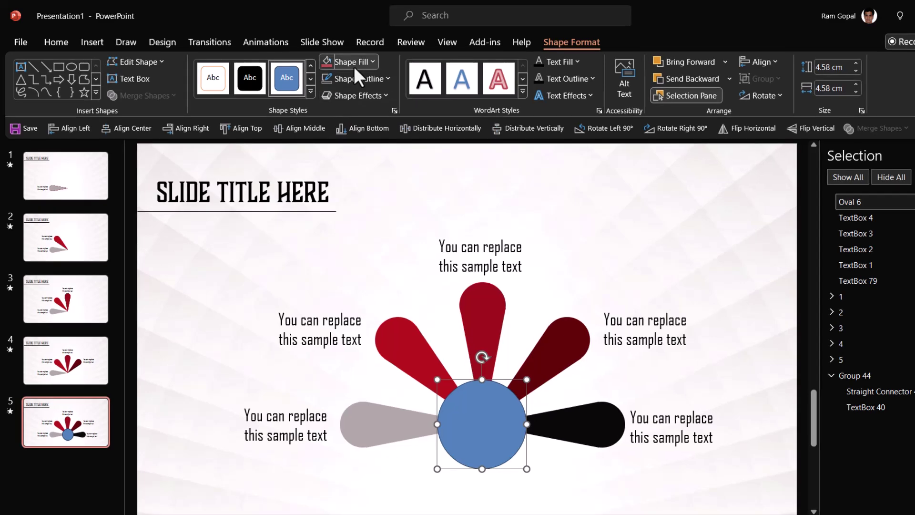
left_click(354, 67)
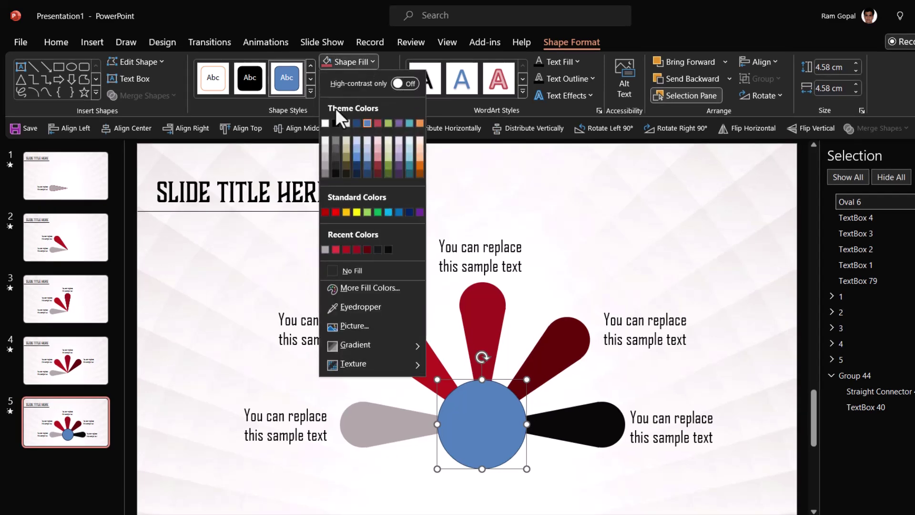
left_click(325, 125)
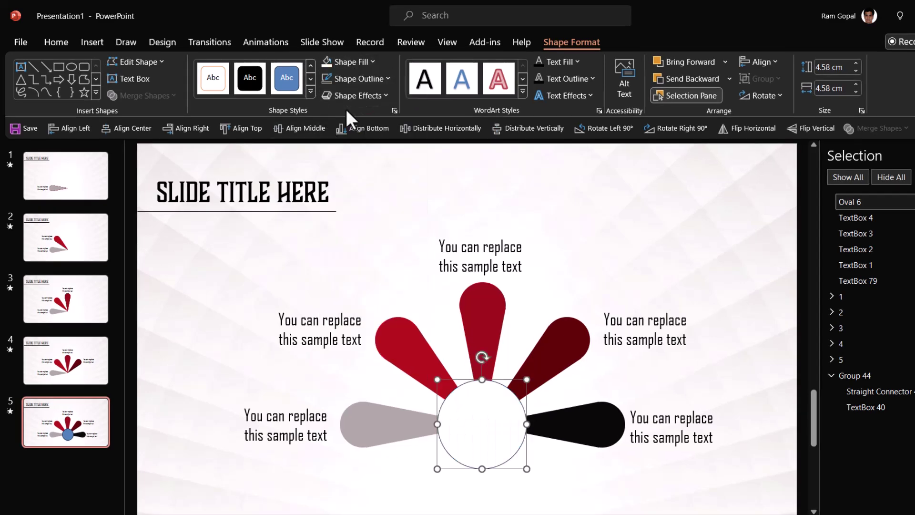
left_click(365, 79)
left_click(354, 286)
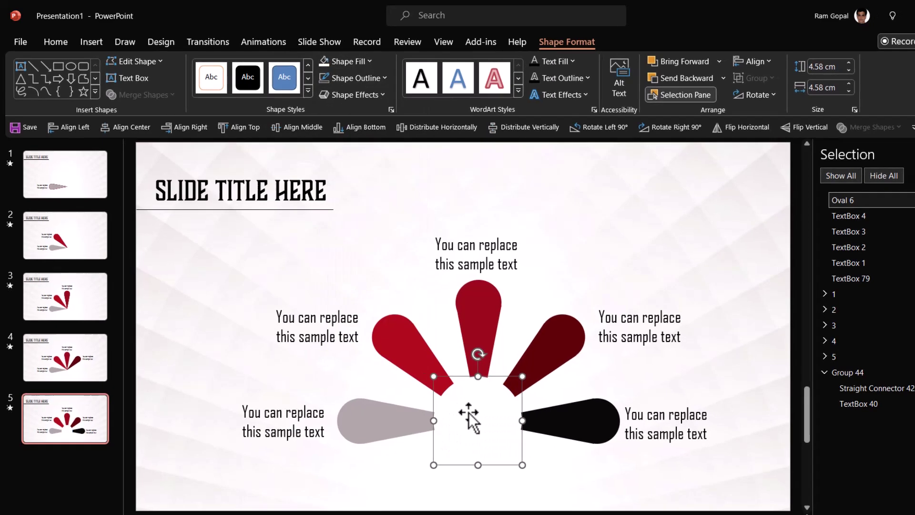
Copy the white circle and paste it onto slides 4, 3, 2 and 1.
key("ctrl+c")
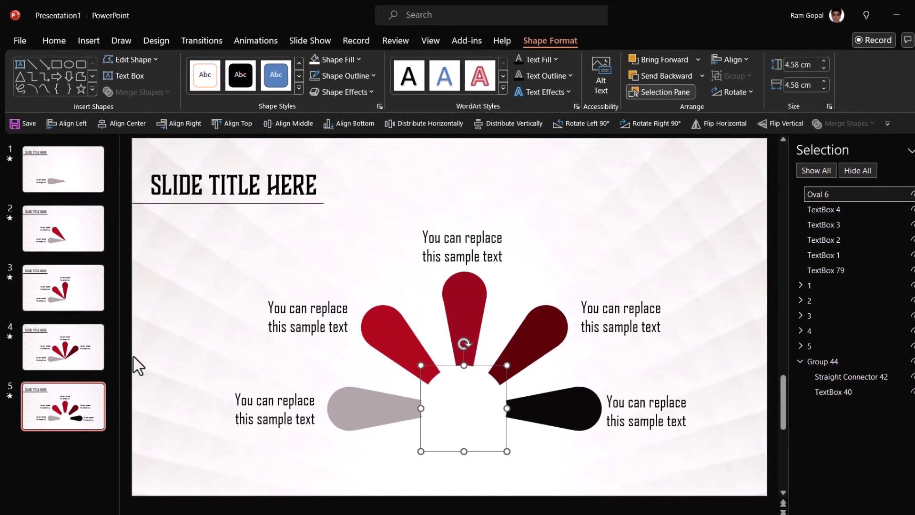
left_click(93, 353)
key("ctrl+v")
left_click(72, 298)
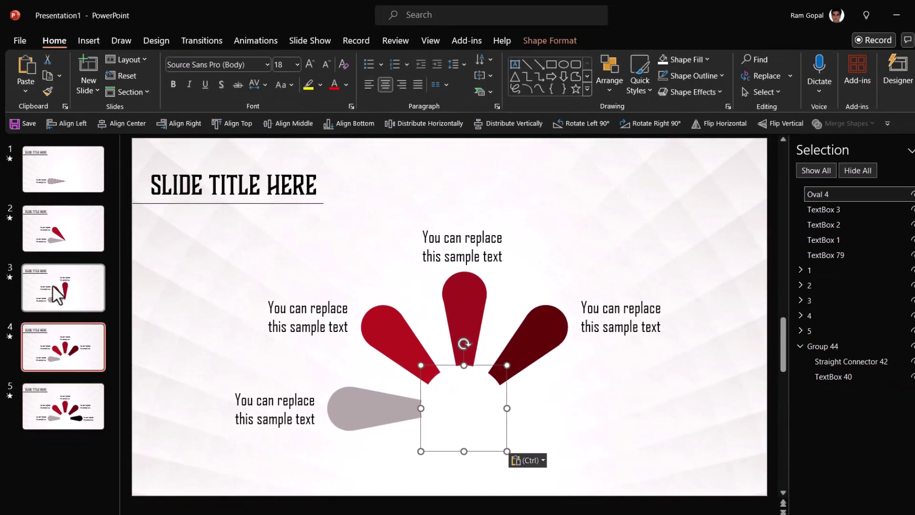
key("ctrl+v")
left_click(61, 220)
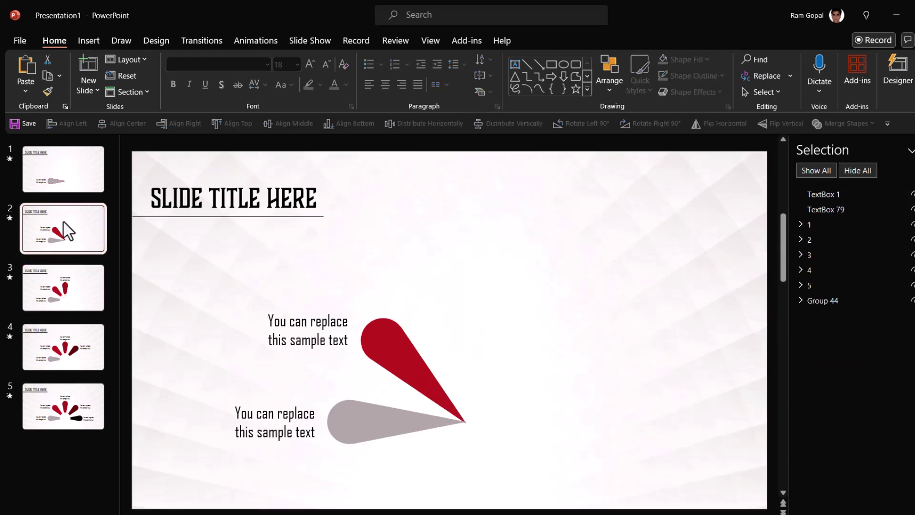
key("ctrl+v")
left_click(79, 172)
key("ctrl+v")
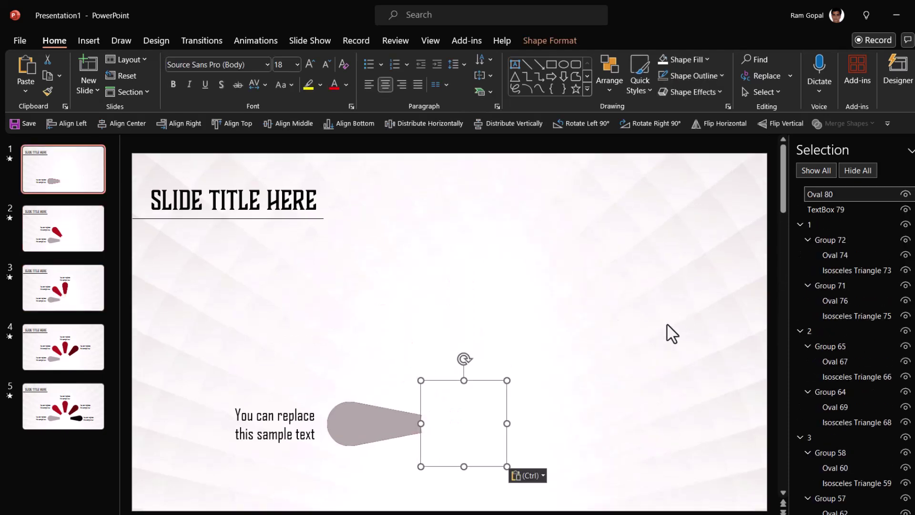
left_click(672, 333)
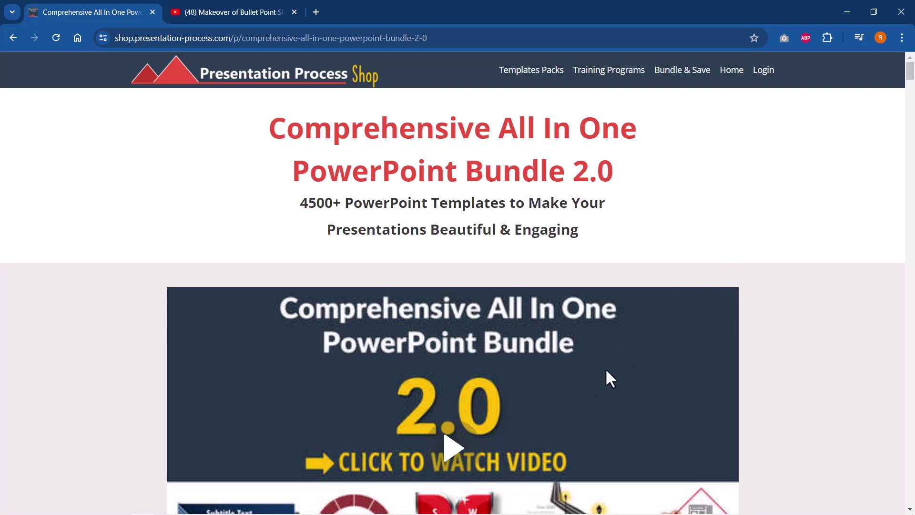
Switch to the YouTube tab showing the bullet point slide makeover video.
key("ctrl+Tab")
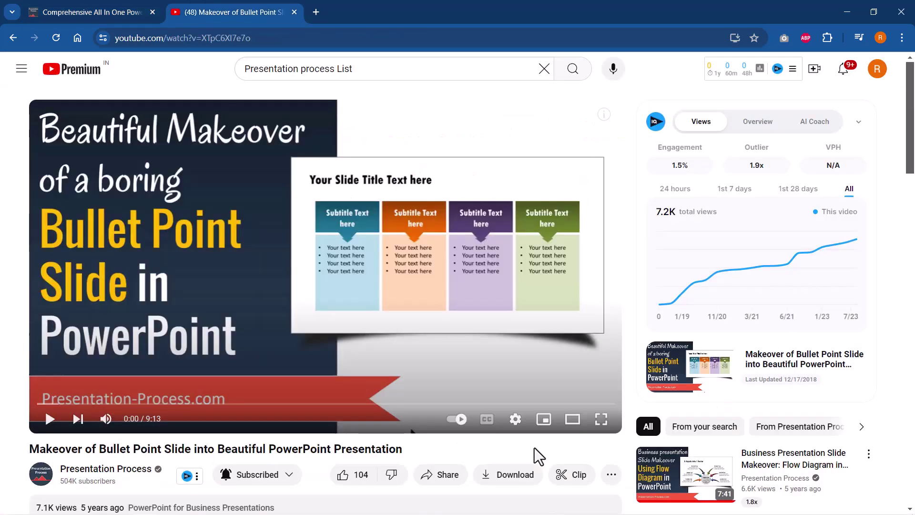